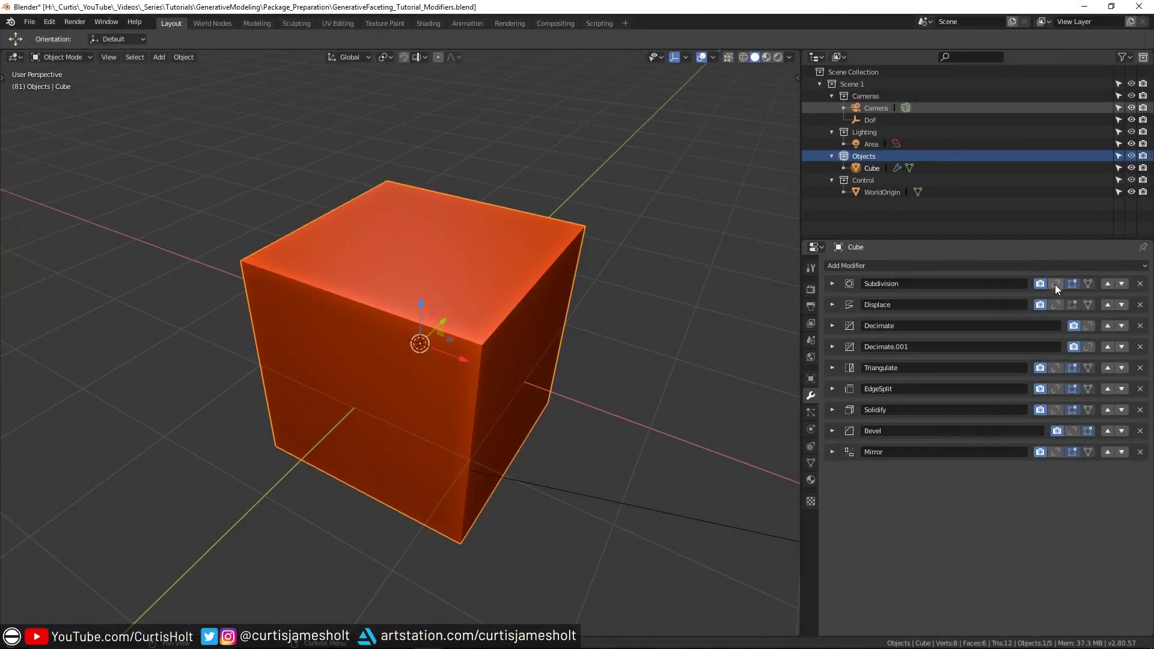
# Turn on the Subdivision modifier's viewport display so the cube appears as a faceted, lumpy blob.
pyautogui.click(1055, 284)
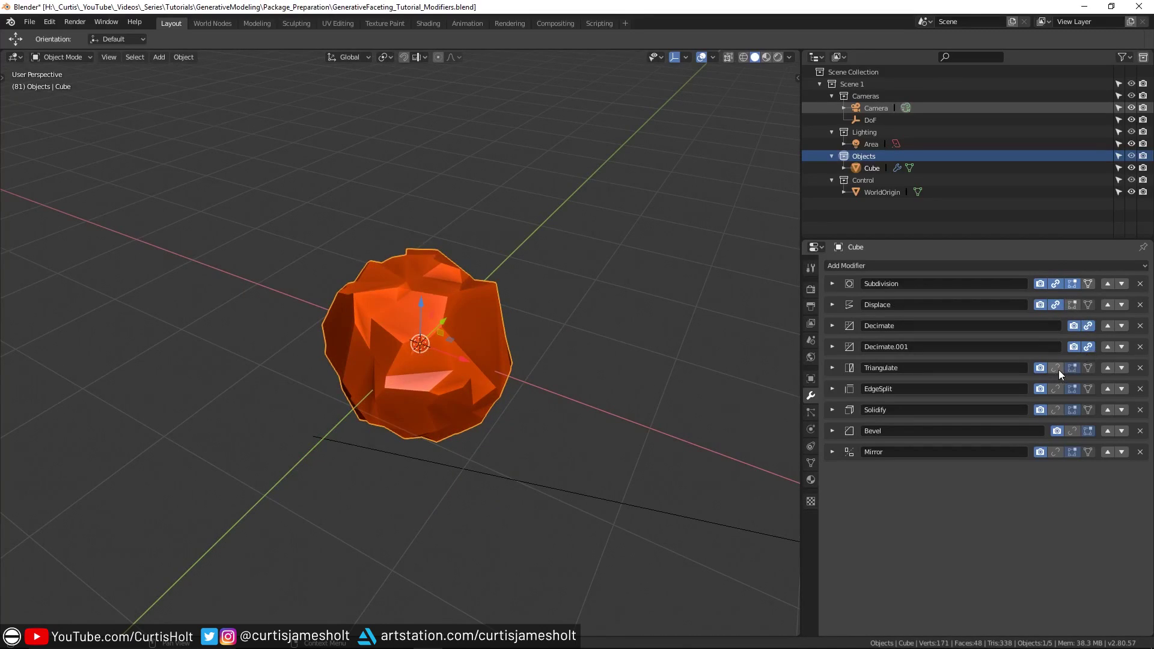
# Show the Solidify and Bevel modifiers in the viewport, then orbit and zoom in on the thickened facets.
pyautogui.click(1055, 411)
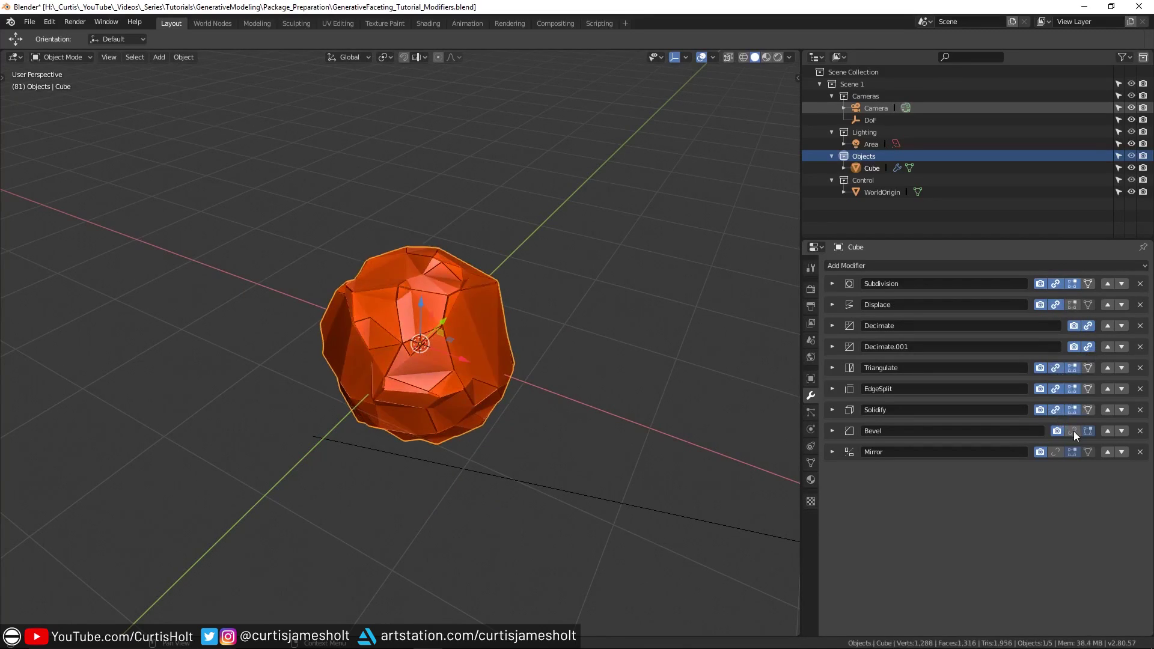
pyautogui.click(1073, 430)
pyautogui.moveTo(533, 420); pyautogui.dragTo(564, 387, button='middle')
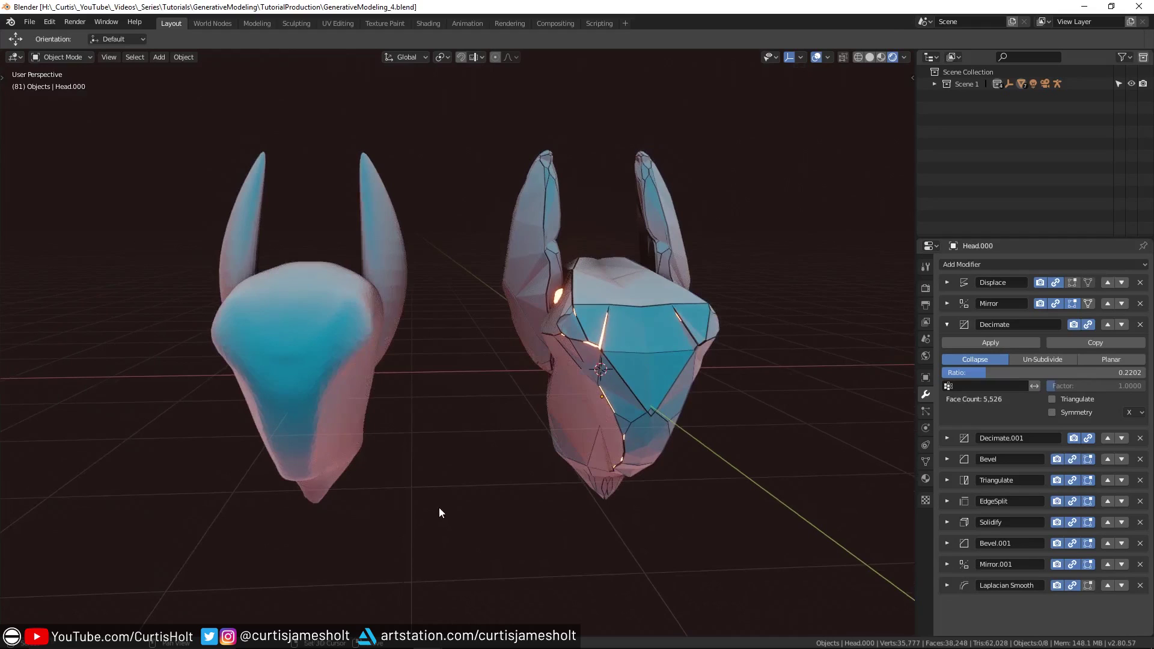
# Raise the faceted head's Decimate ratio from about 0.22 to 0.65 for denser facets.
pyautogui.moveTo(439, 512); pyautogui.dragTo(411, 511, button='middle')
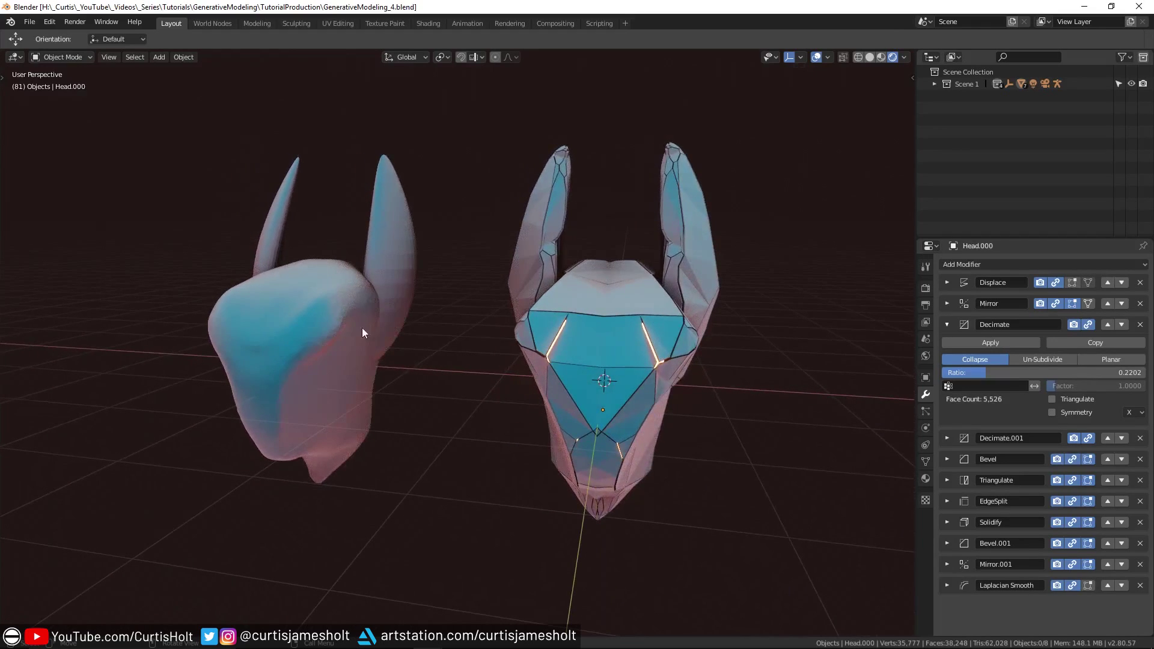
pyautogui.moveTo(497, 488); pyautogui.dragTo(661, 406, button='middle')
pyautogui.moveTo(702, 360); pyautogui.dragTo(902, 411, button='middle')
pyautogui.moveTo(986, 373); pyautogui.dragTo(1107, 372)
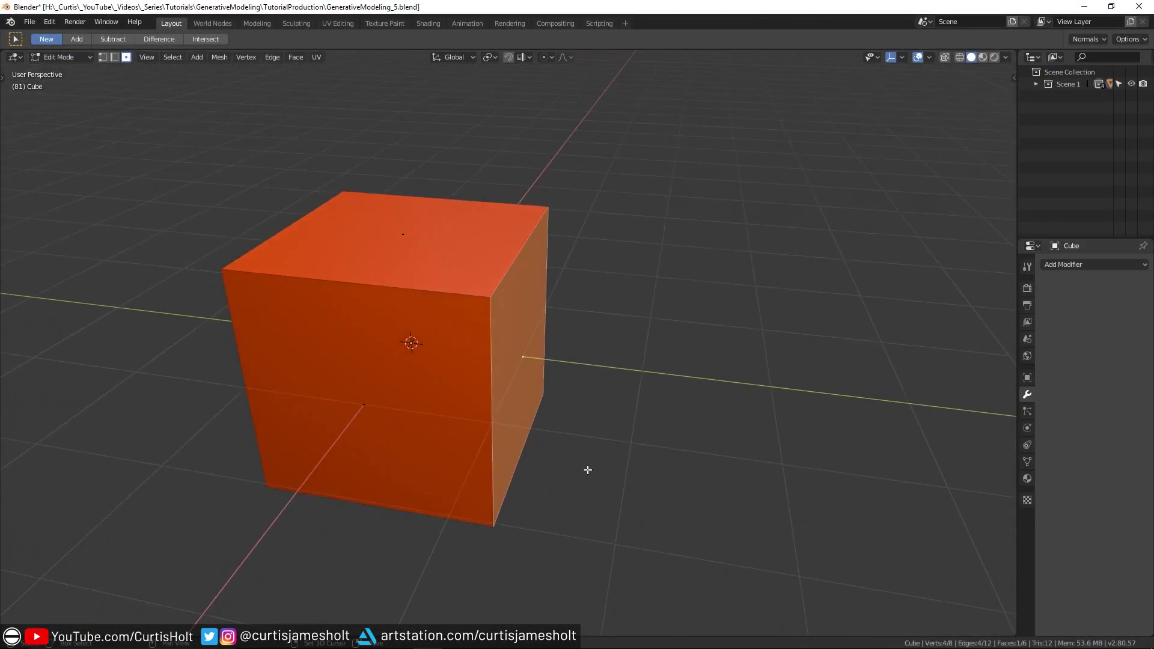
# Extrude the cube's right face outward, then extrude the end face again to lengthen the block.
pyautogui.keyDown('shift'); pyautogui.moveTo(588, 470); pyautogui.dragTo(566, 456, button='middle'); pyautogui.keyUp('shift')
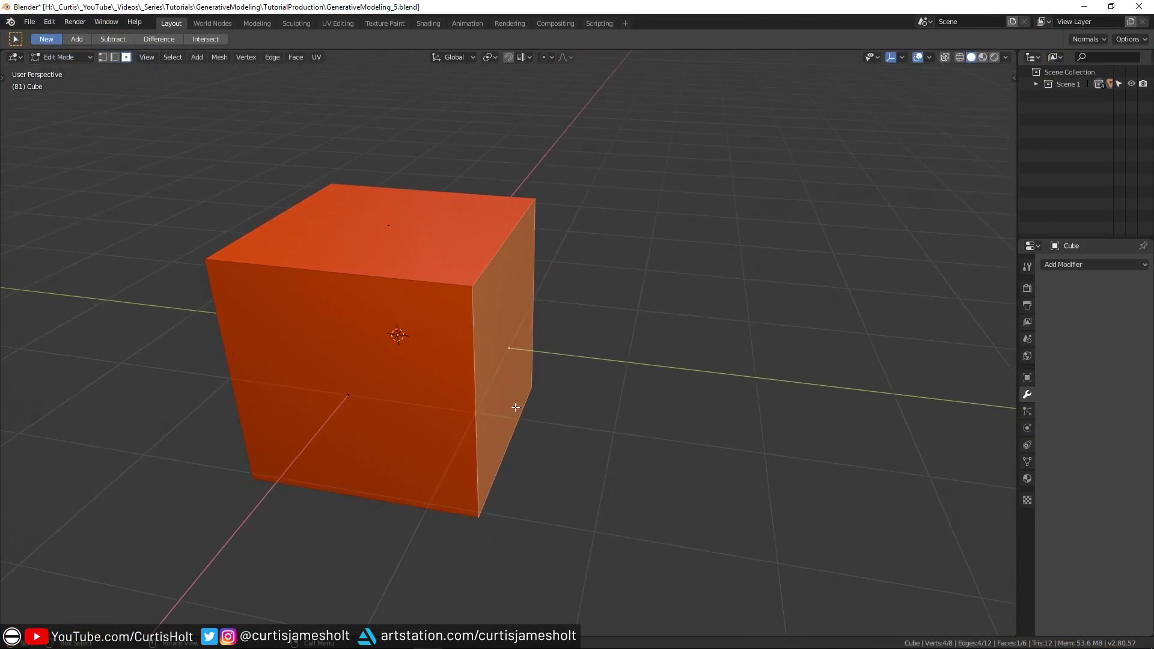
pyautogui.press('e')
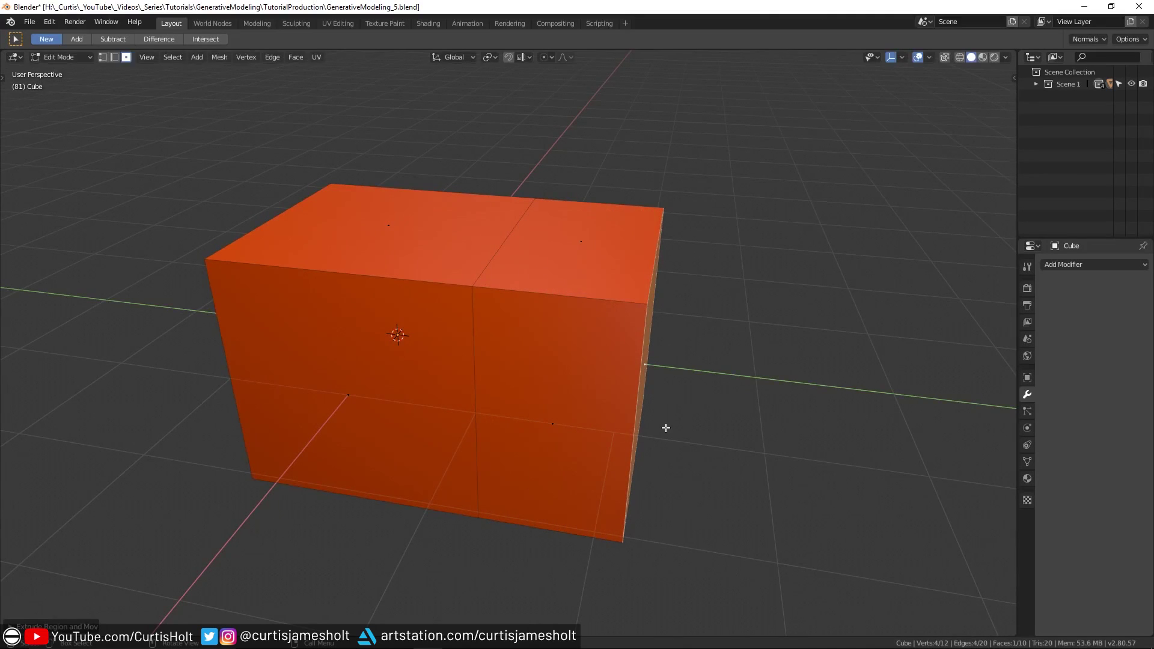
pyautogui.moveTo(666, 427); pyautogui.dragTo(644, 432, button='middle')
pyautogui.moveTo(563, 427); pyautogui.dragTo(552, 347, button='middle')
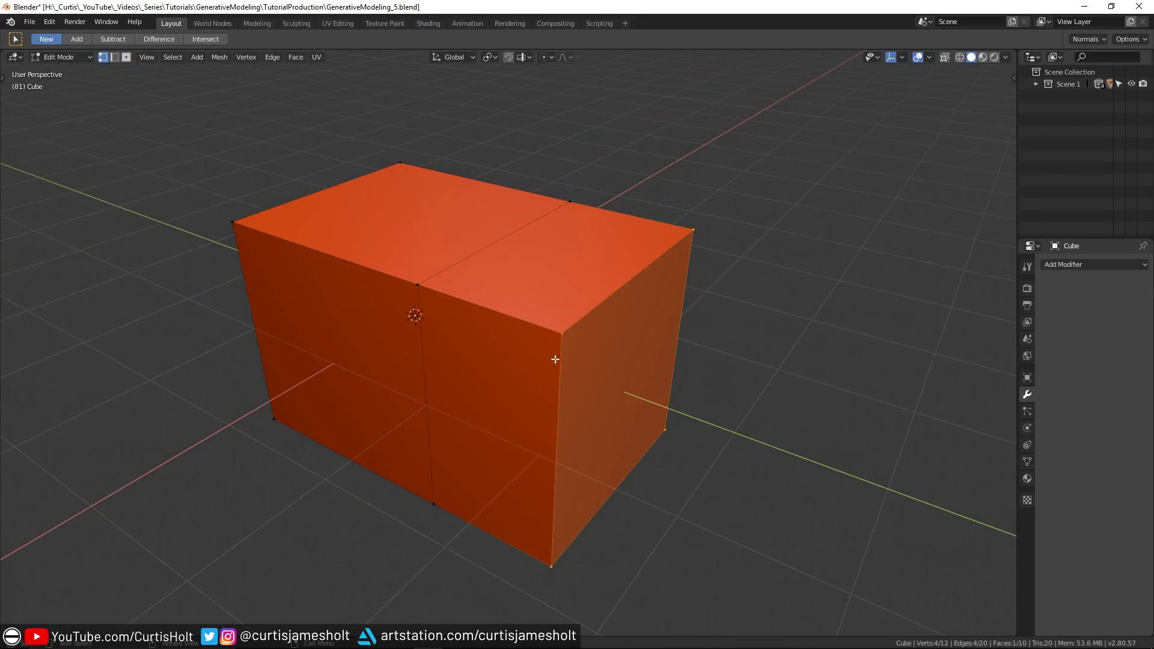
pyautogui.moveTo(559, 360); pyautogui.dragTo(608, 364, button='middle')
pyautogui.moveTo(742, 371); pyautogui.dragTo(600, 373, button='middle')
pyautogui.press('e')
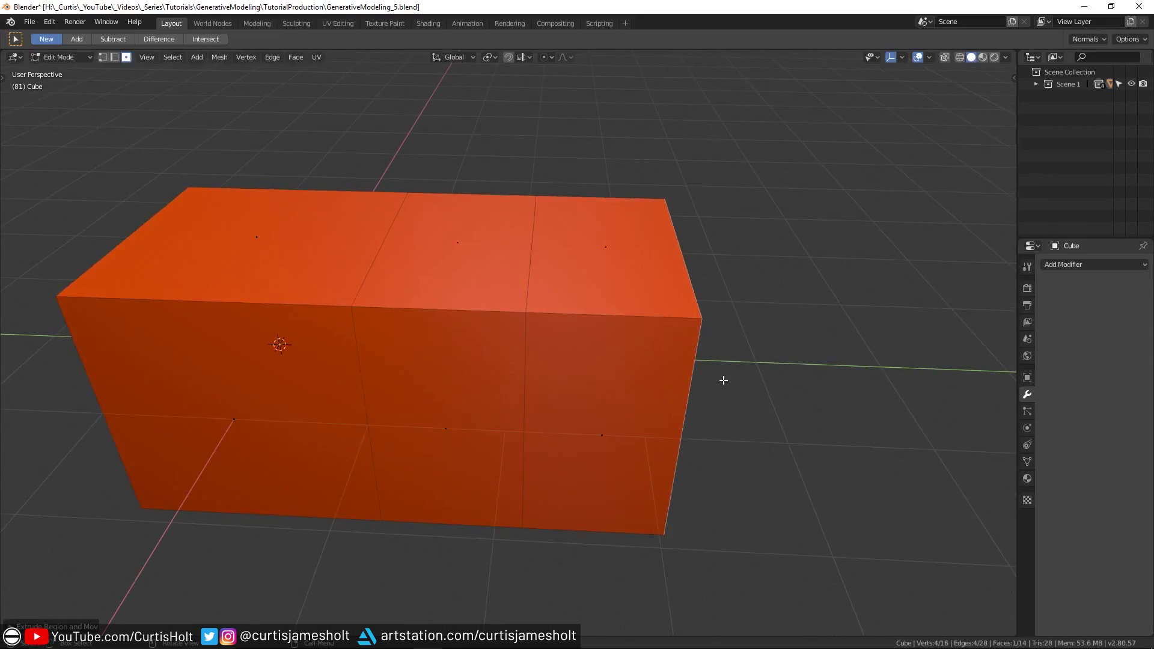
pyautogui.click(723, 378)
pyautogui.moveTo(723, 378); pyautogui.dragTo(680, 371, button='middle')
# Extrude the two top faces upward into a step, then select the lower right-side face.
pyautogui.click(553, 285)
pyautogui.keyDown('shift'); pyautogui.click(489, 249); pyautogui.keyUp('shift')
pyautogui.moveTo(553, 284); pyautogui.dragTo(528, 361, button='middle')
pyautogui.press('e')
pyautogui.click(428, 323)
pyautogui.moveTo(428, 324); pyautogui.dragTo(673, 317, button='middle')
pyautogui.click(645, 389)
pyautogui.moveTo(644, 389); pyautogui.dragTo(724, 420, button='middle')
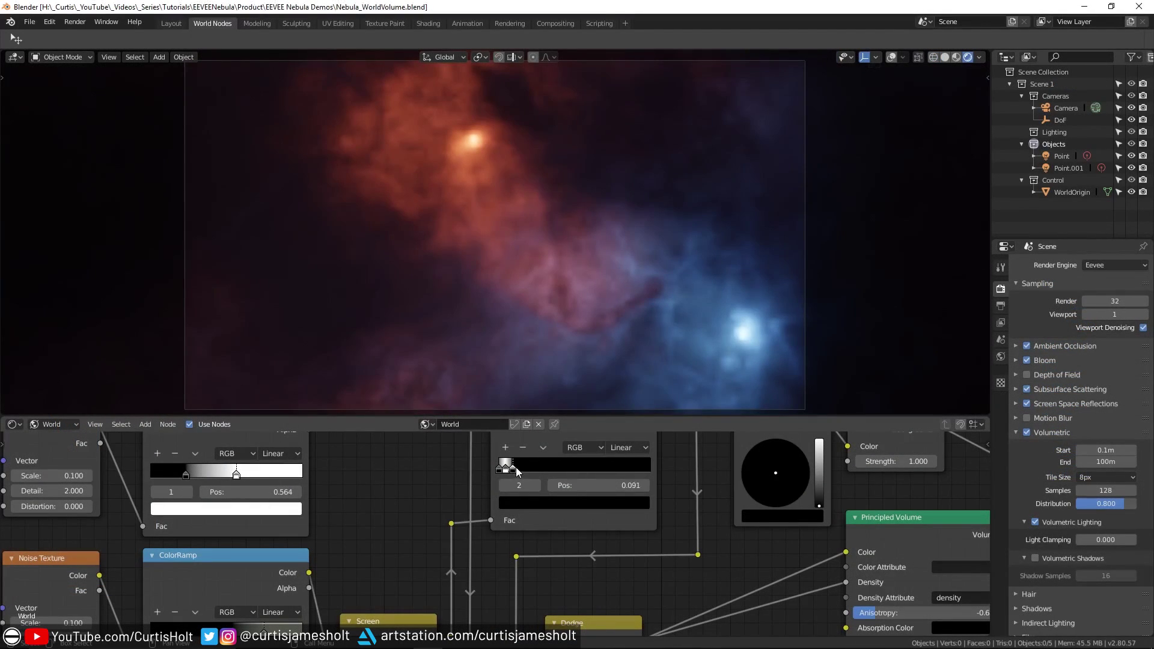
# Slide the nebula's ColorRamp stops toward the far end and raise the right stop colour's Value.
pyautogui.moveTo(516, 467); pyautogui.dragTo(646, 483)
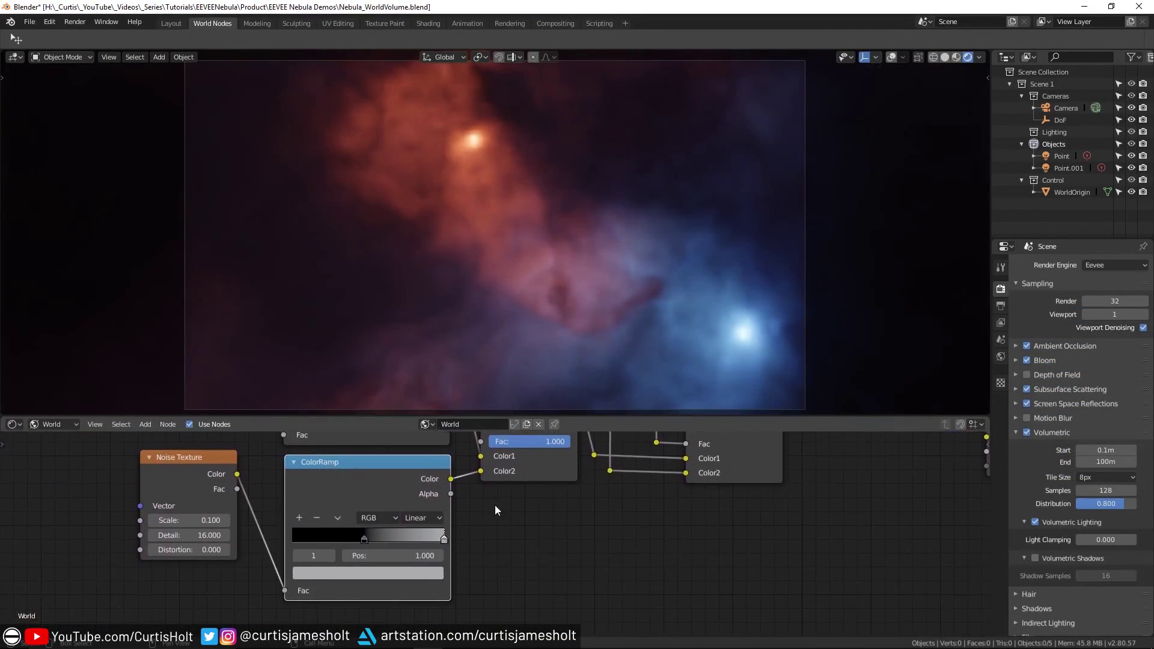
pyautogui.moveTo(444, 540)
pyautogui.mouseDown()
pyautogui.moveTo(381, 543)
pyautogui.moveTo(444, 544)
pyautogui.mouseUp()
pyautogui.click(420, 573)
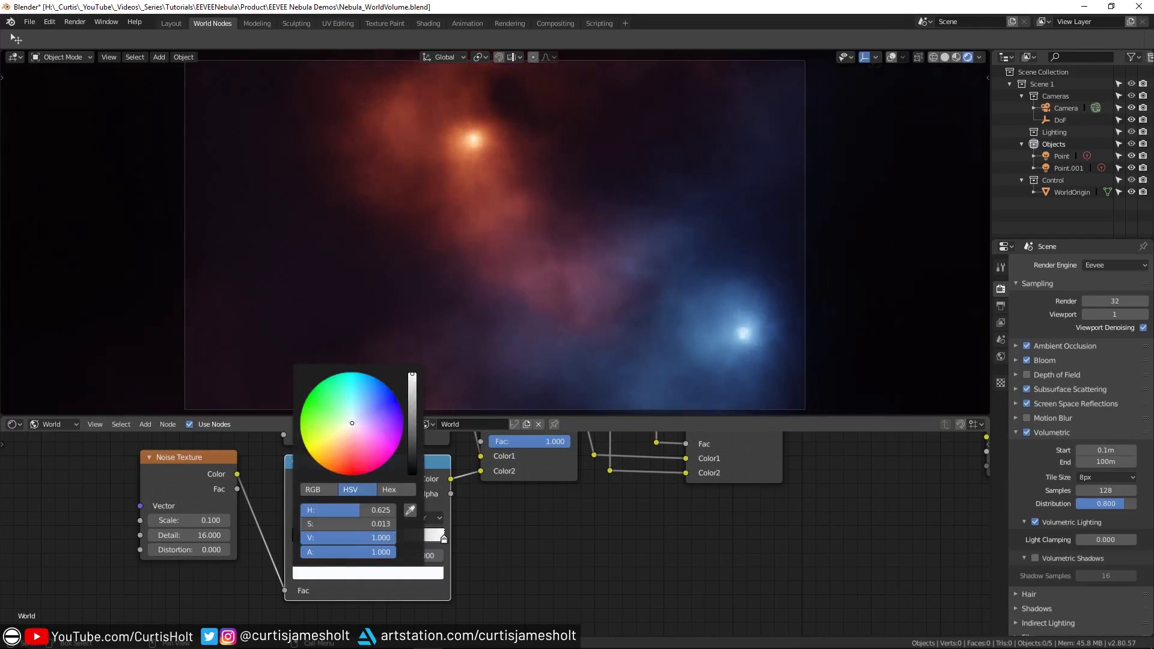
pyautogui.moveTo(411, 463); pyautogui.dragTo(412, 432)
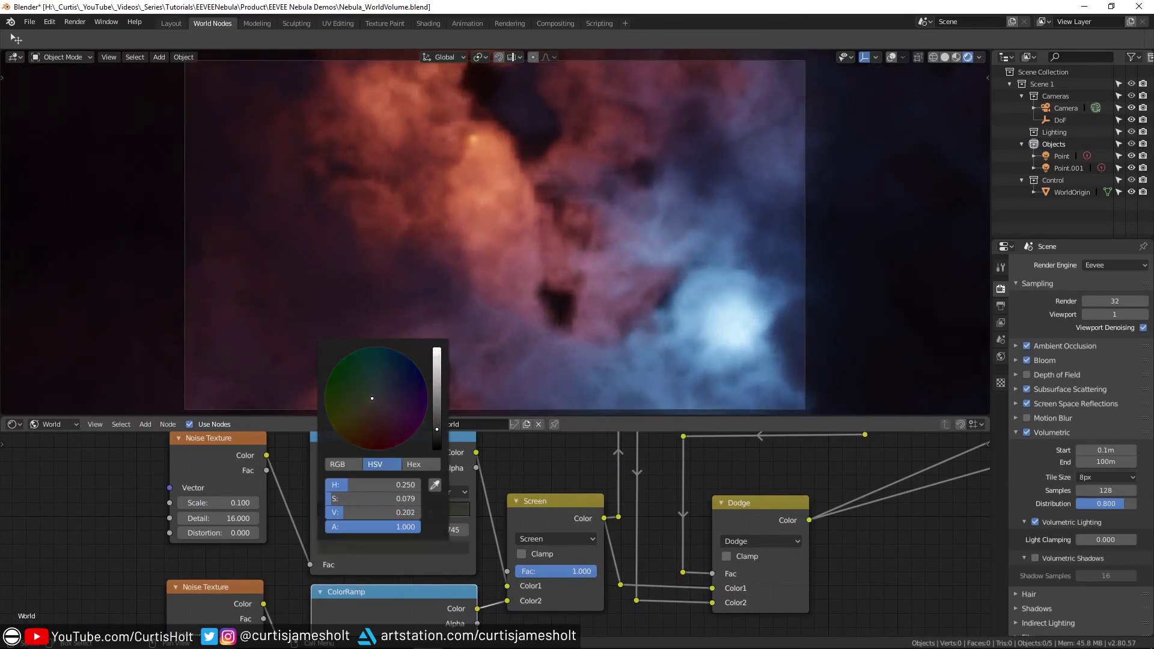
pyautogui.moveTo(437, 429); pyautogui.dragTo(437, 360)
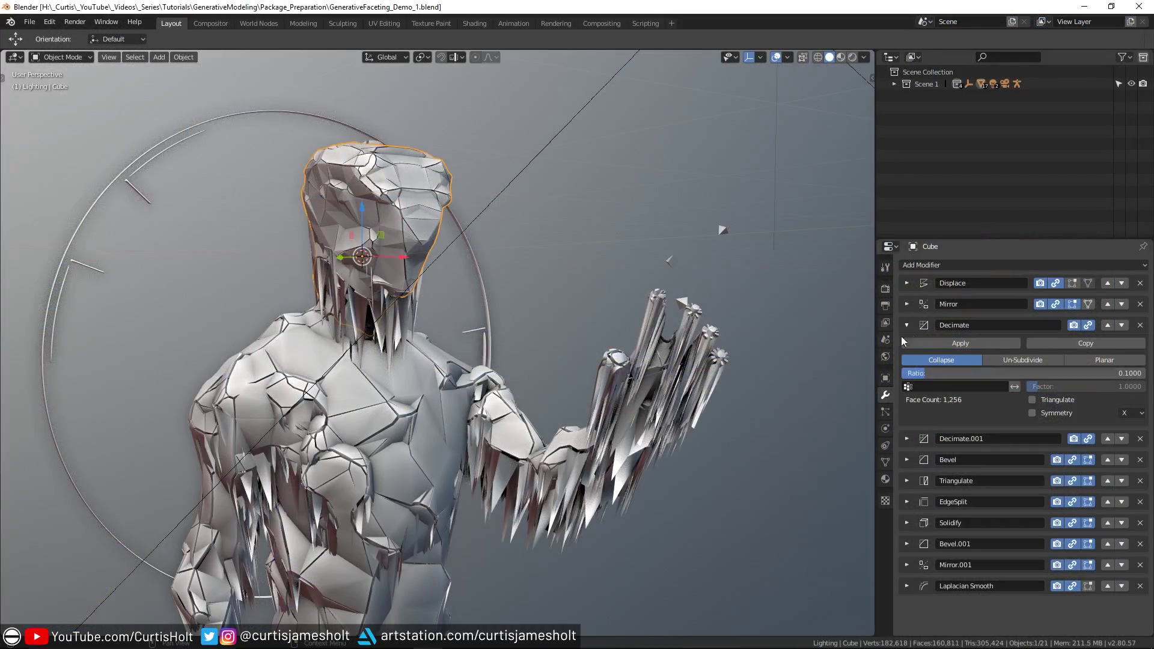
# Adjust the faceted figure's Decimate ratio, settling at about 0.41.
pyautogui.moveTo(805, 378); pyautogui.dragTo(939, 345, button='middle')
pyautogui.moveTo(757, 441); pyautogui.dragTo(552, 474, button='middle')
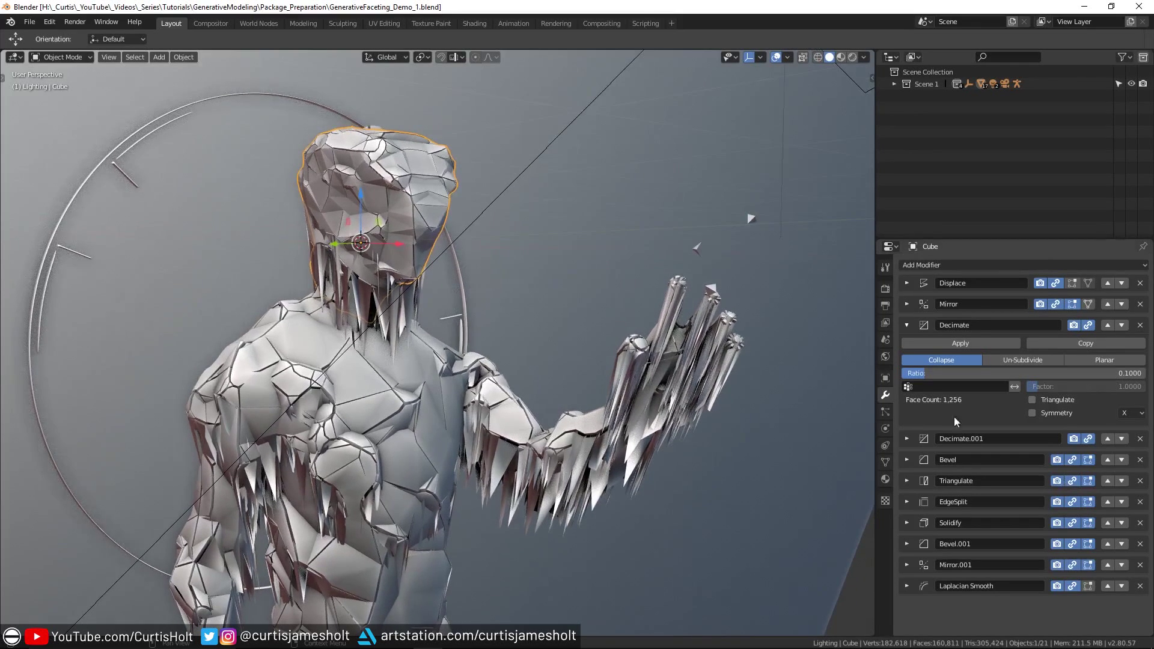
pyautogui.moveTo(1021, 373); pyautogui.dragTo(1135, 373)
pyautogui.moveTo(577, 348); pyautogui.dragTo(571, 310, button='middle')
pyautogui.scroll(3, 565, 332)
pyautogui.moveTo(1076, 373); pyautogui.dragTo(1044, 373)
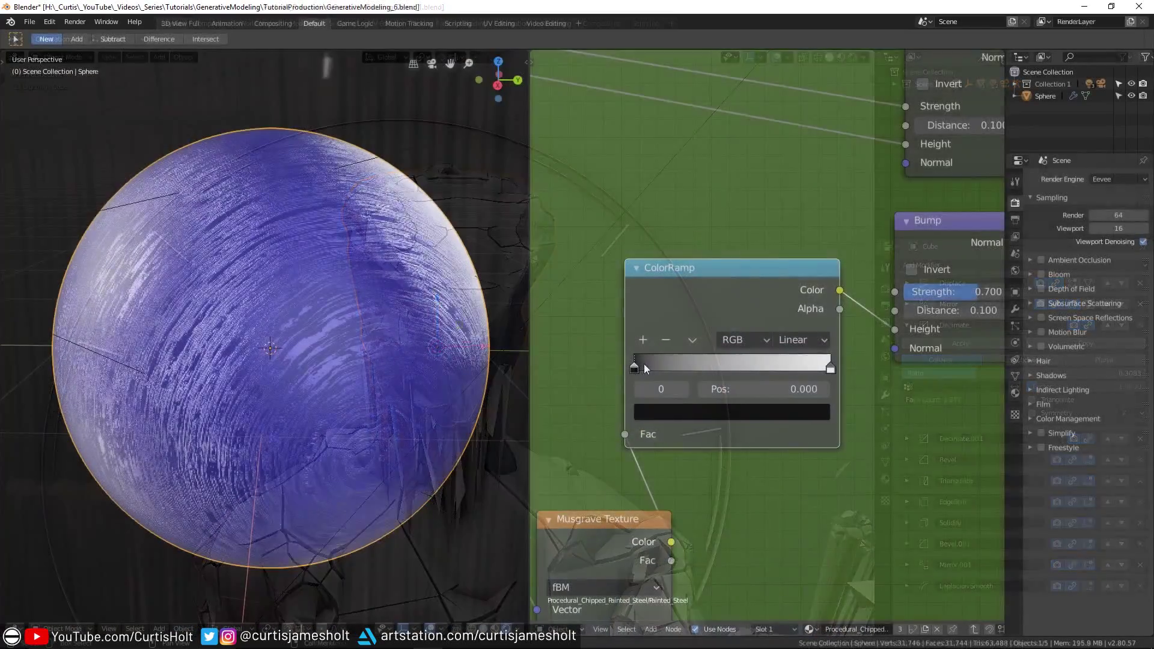
# Move the painted-steel ramp stop to 0.468, set Metallic to 1.000 and change Base Color to red.
pyautogui.moveTo(643, 363); pyautogui.dragTo(814, 361)
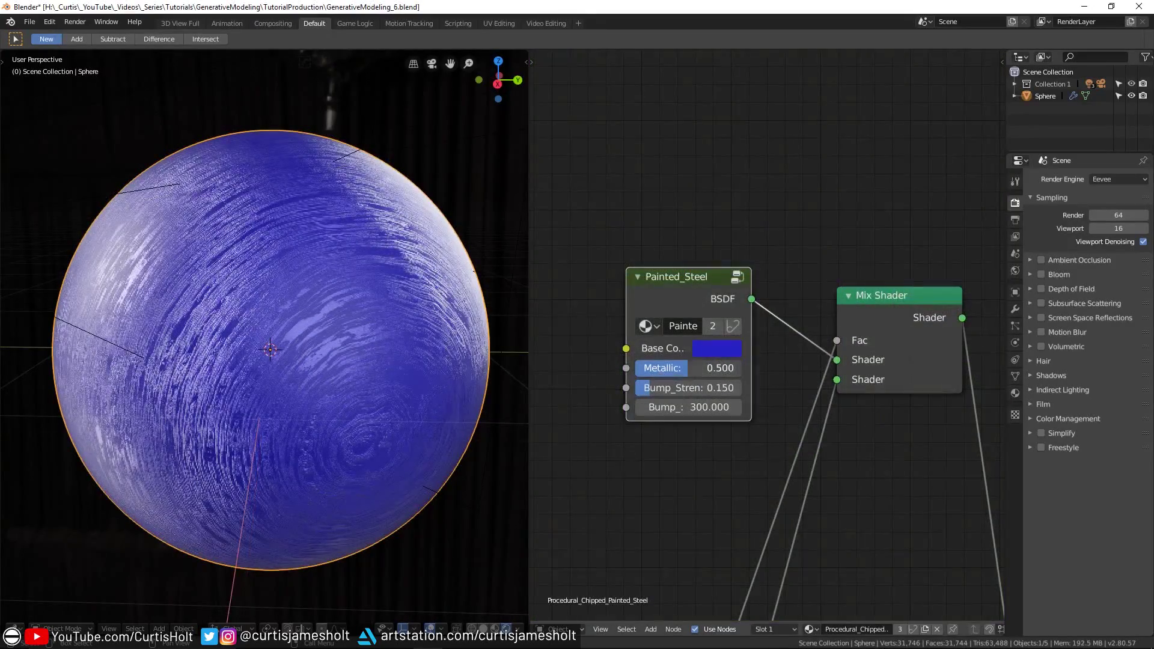
pyautogui.moveTo(656, 372); pyautogui.dragTo(724, 368)
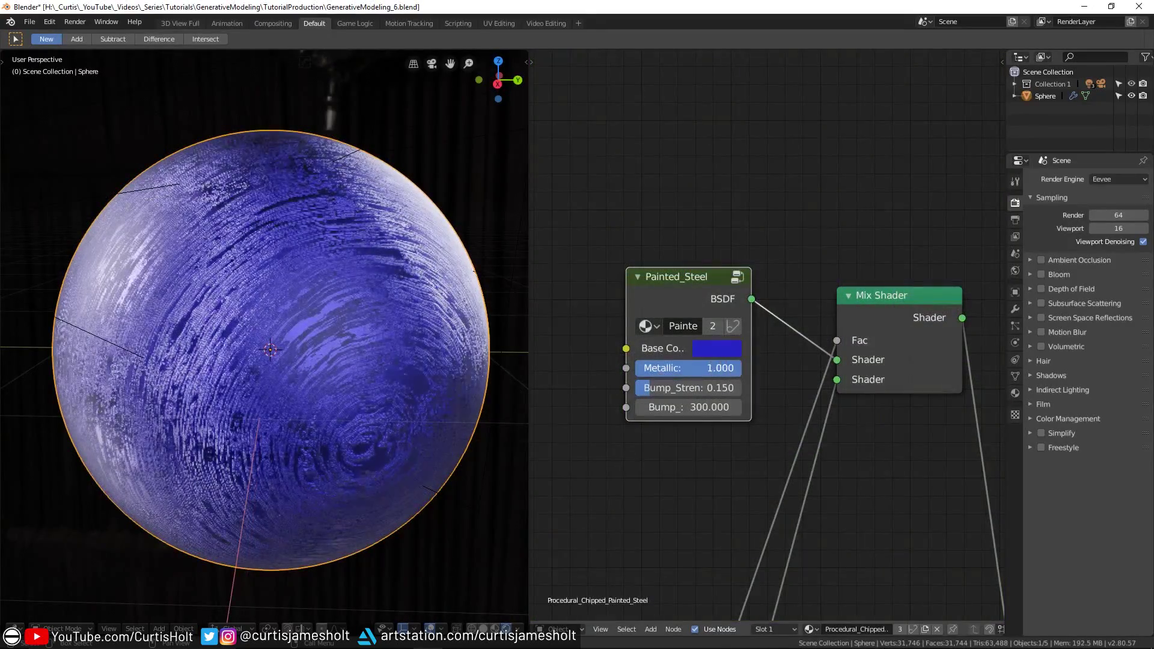
pyautogui.click(728, 345)
pyautogui.moveTo(762, 201); pyautogui.dragTo(751, 219)
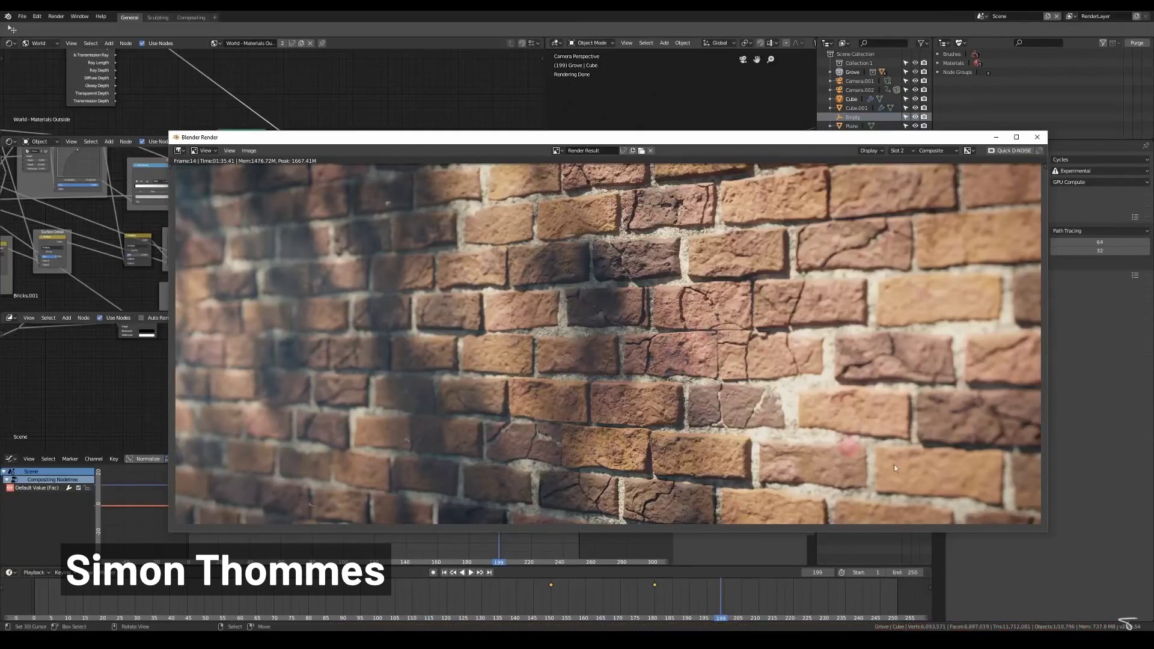
pyautogui.click(1103, 566)
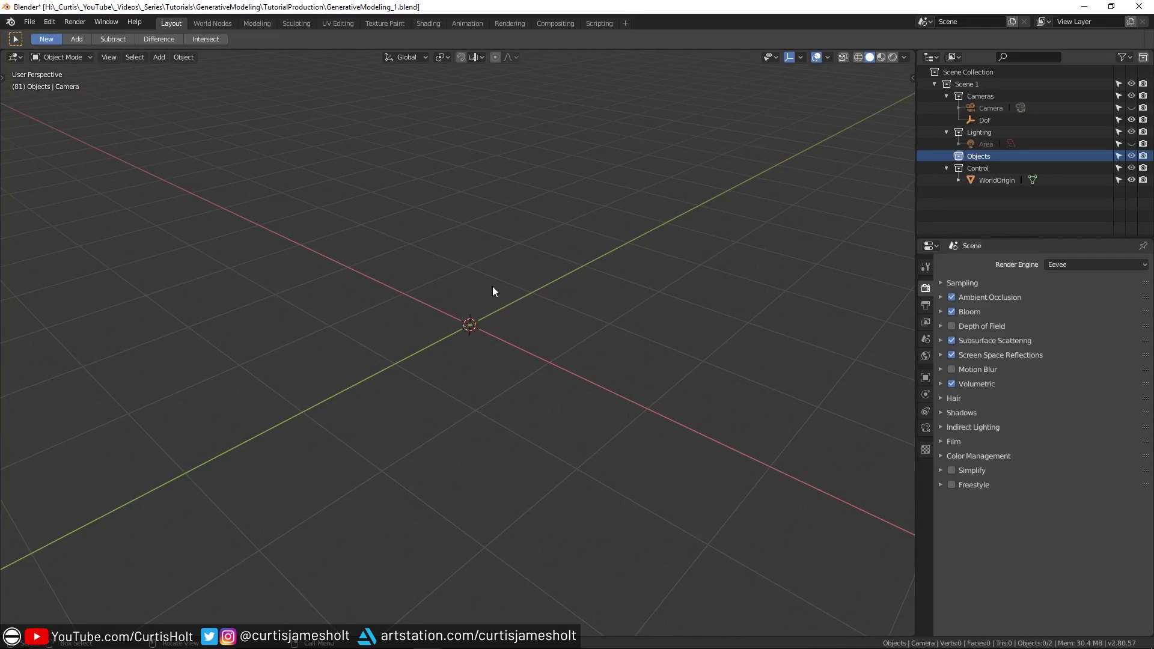
# Add a new mesh cube to the scene and show its Modifier properties.
pyautogui.hotkey('shift', 'a')
pyautogui.moveTo(492, 286)
pyautogui.click(559, 297)
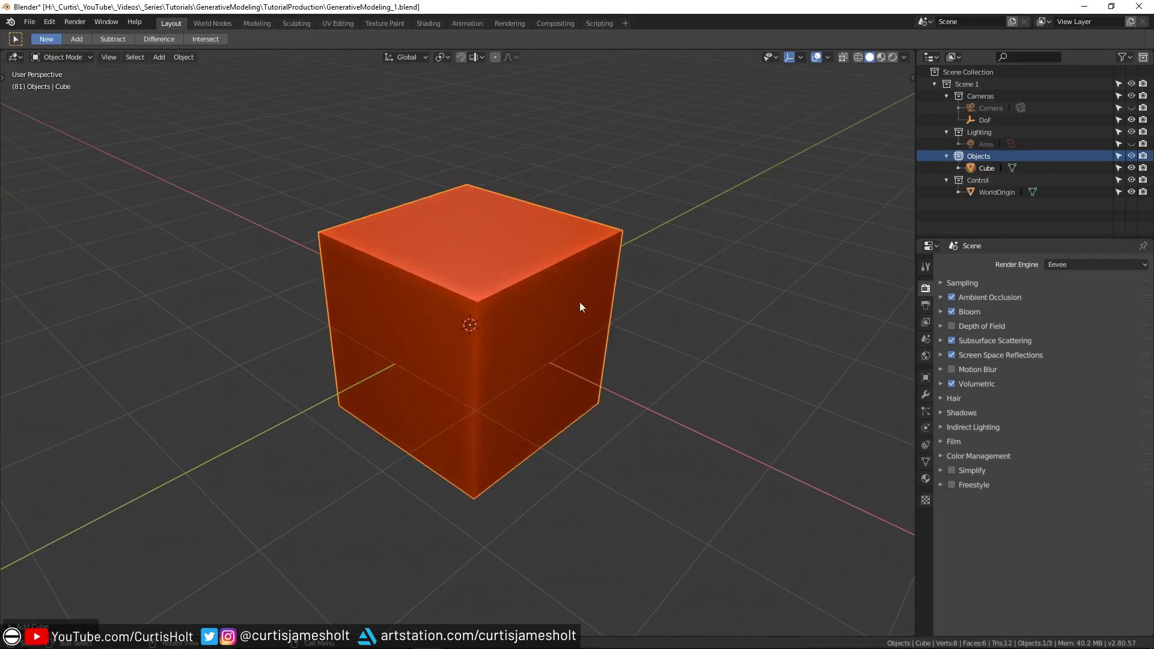
pyautogui.click(925, 394)
pyautogui.moveTo(673, 421); pyautogui.dragTo(641, 414, button='middle')
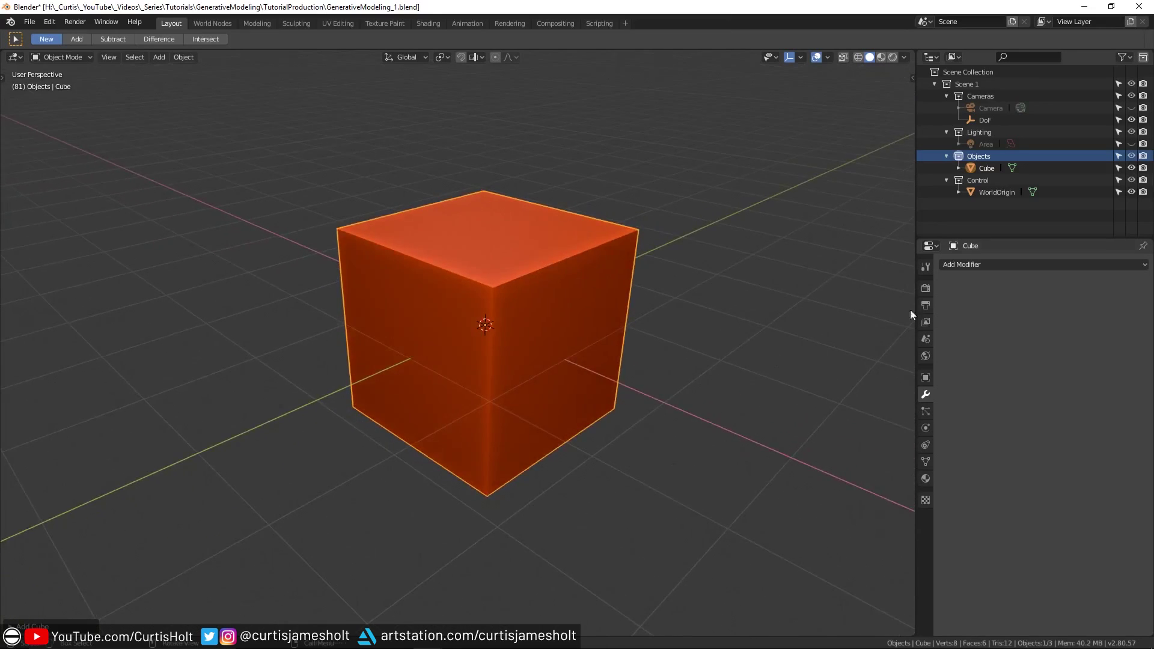
# Add a Subdivision Surface modifier with viewport level 4, smoothing the cube into a sphere.
pyautogui.click(1001, 266)
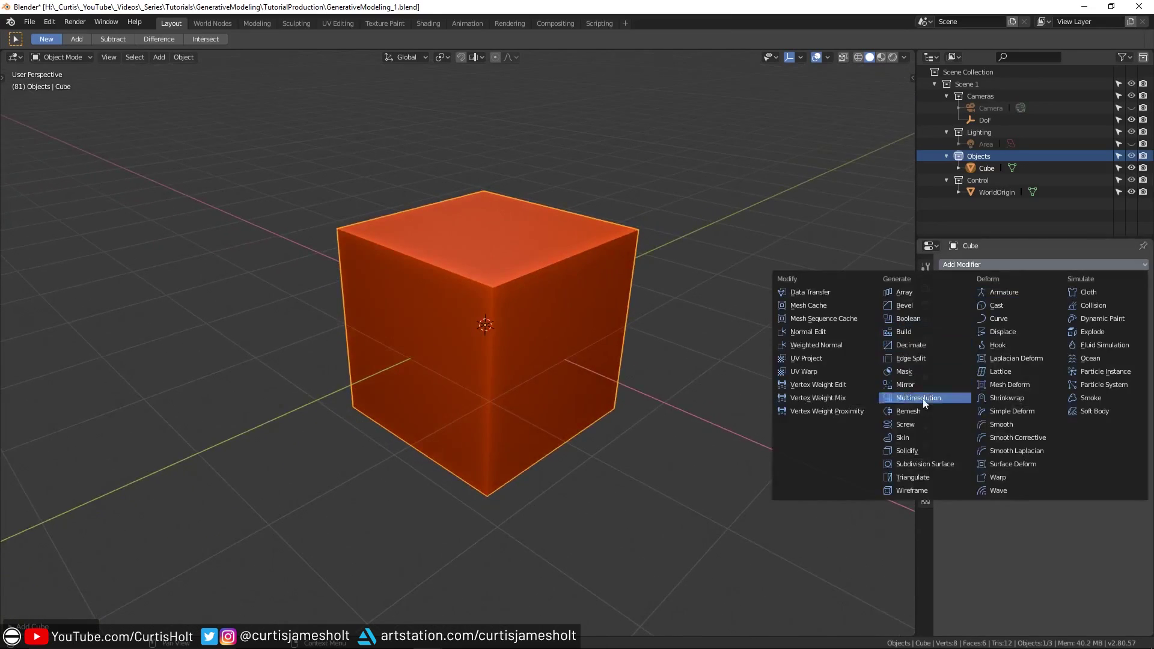
pyautogui.click(907, 462)
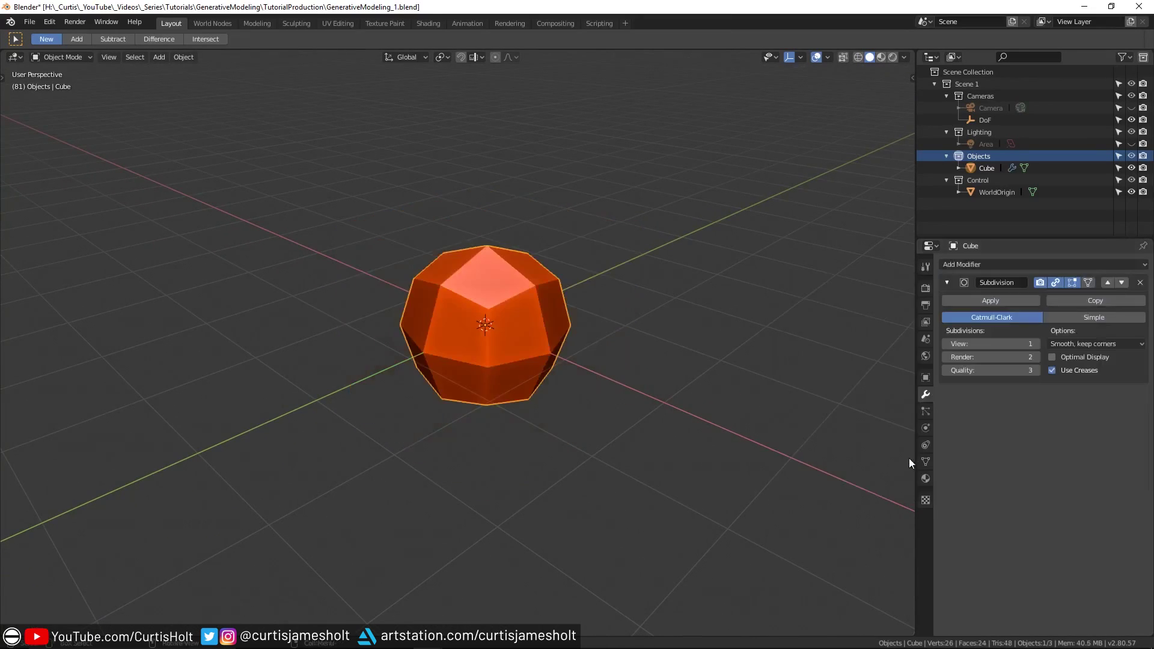
pyautogui.click(1036, 344)
pyautogui.click(1036, 344)
pyautogui.click(1036, 344)
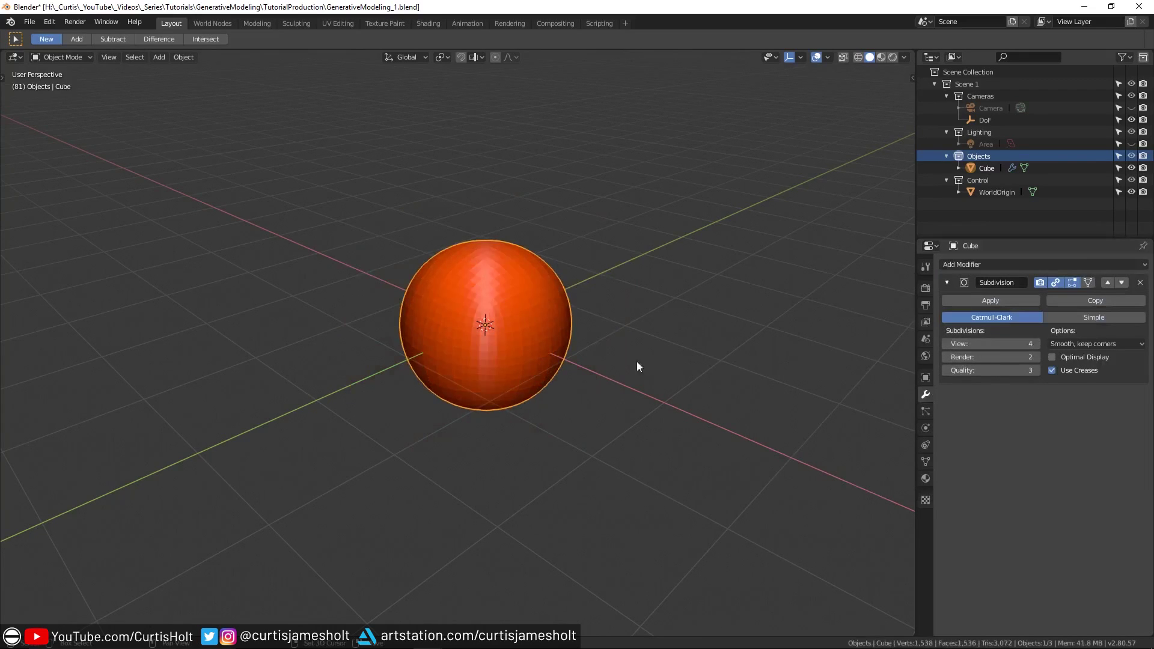
pyautogui.scroll(4, 636, 366)
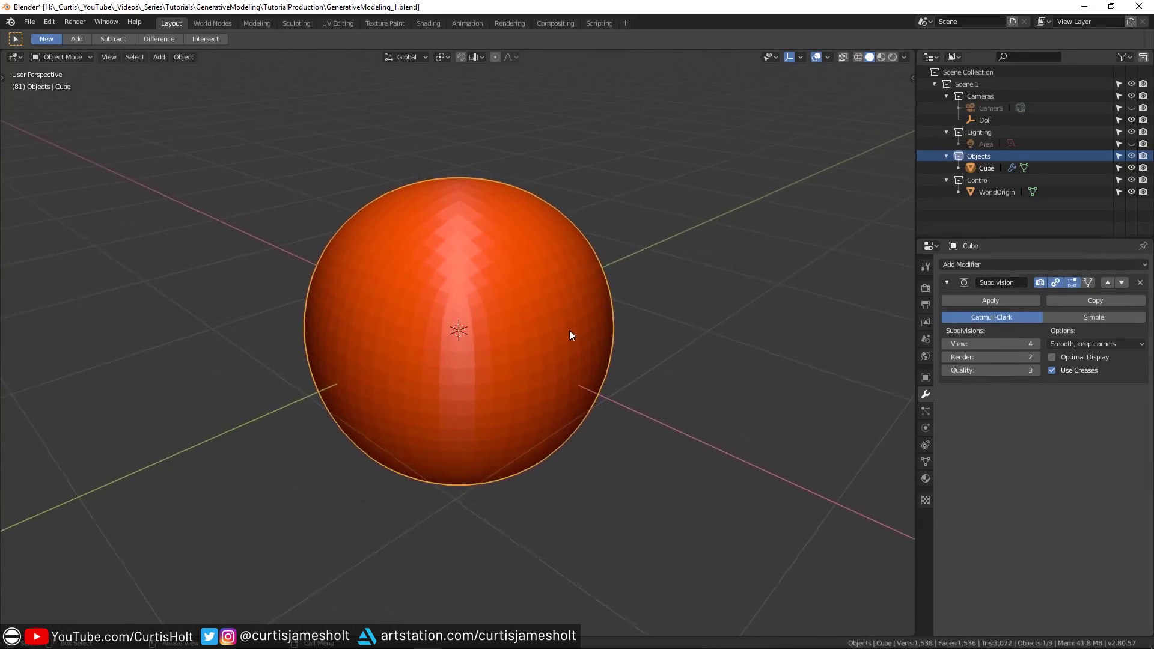
pyautogui.moveTo(569, 330)
pyautogui.mouseDown(button='middle')
pyautogui.moveTo(651, 356)
pyautogui.moveTo(578, 366)
pyautogui.mouseUp(button='middle')
pyautogui.click(982, 266)
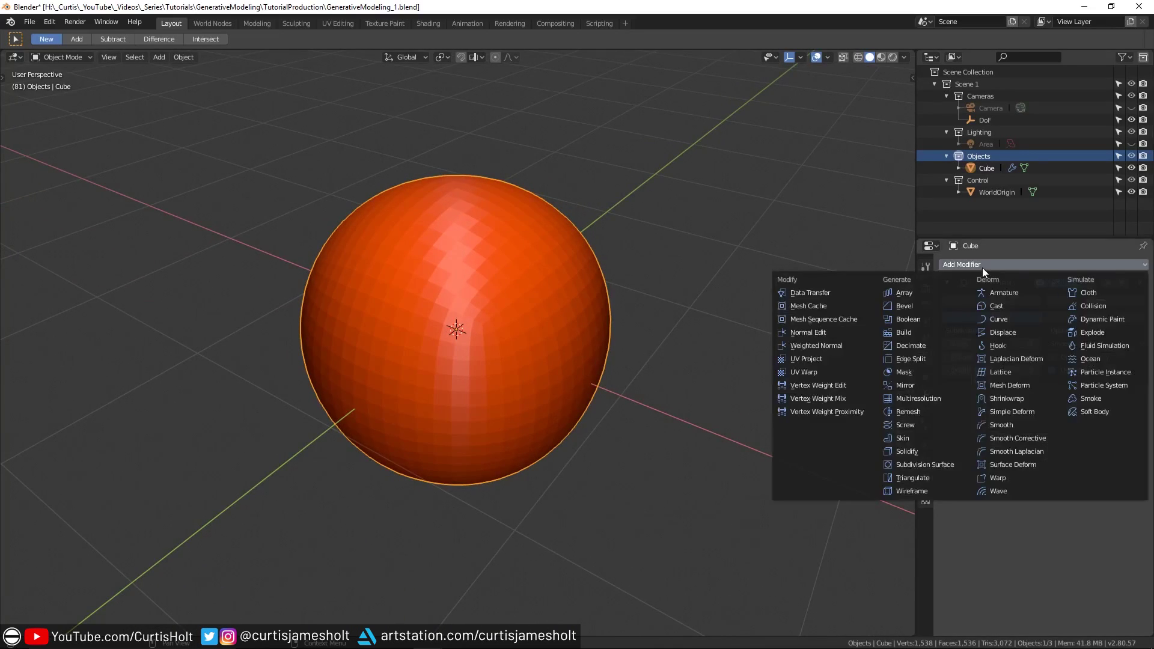
# Add a Displace modifier driven by a new Musgrave texture.
pyautogui.click(1002, 332)
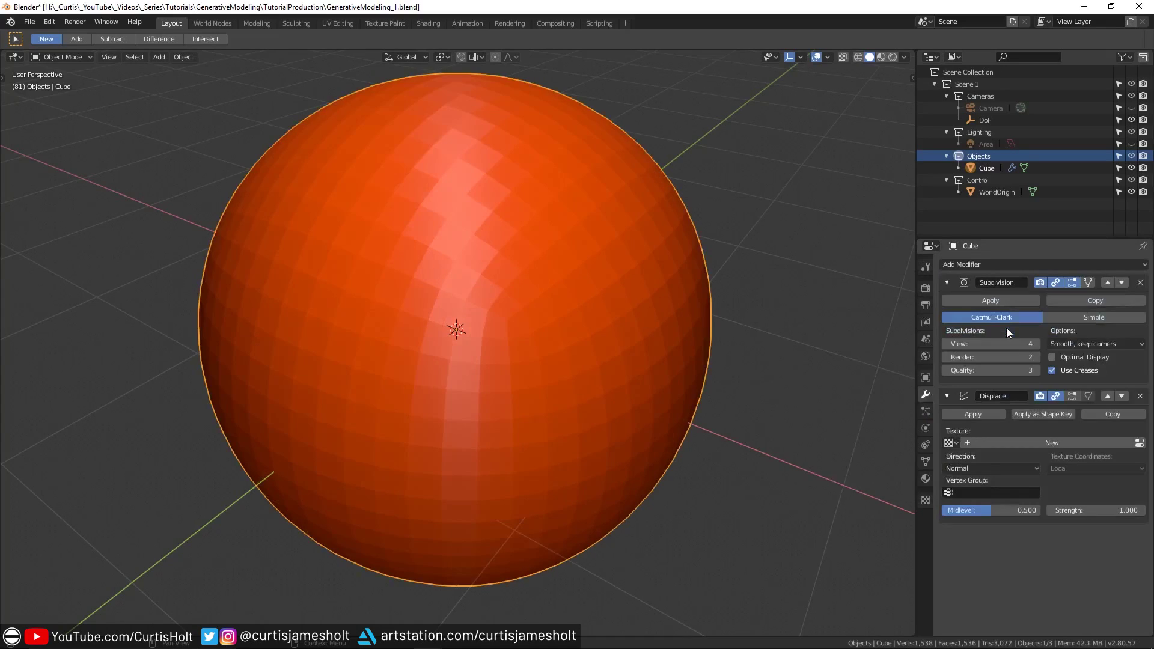
pyautogui.click(1022, 442)
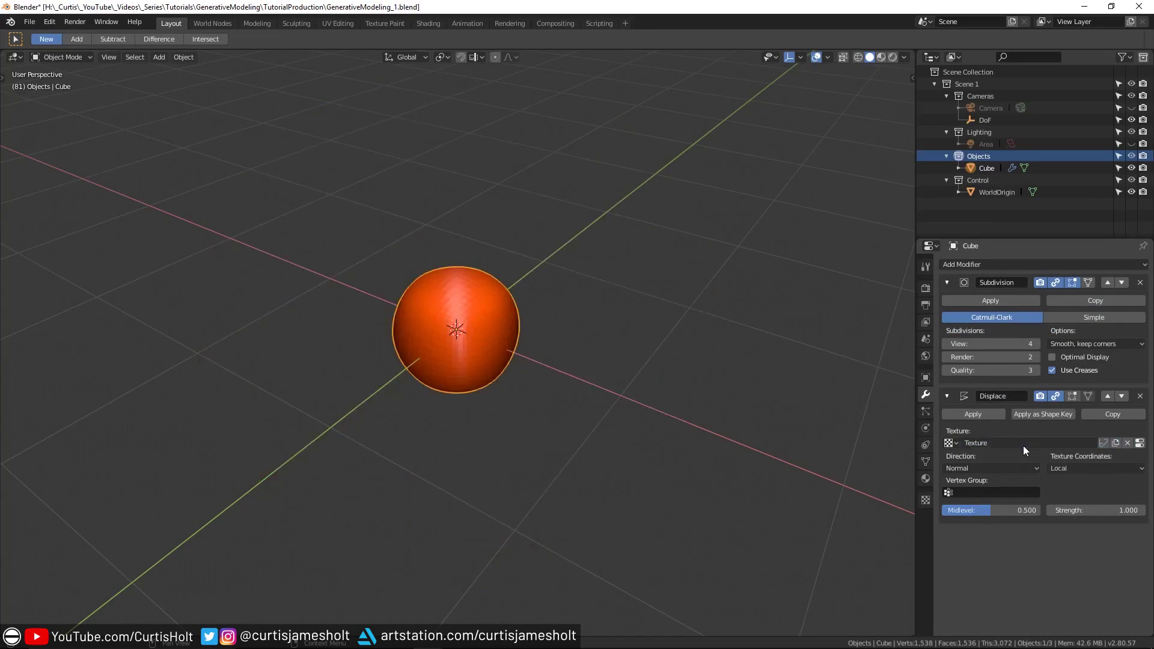
pyautogui.click(1140, 443)
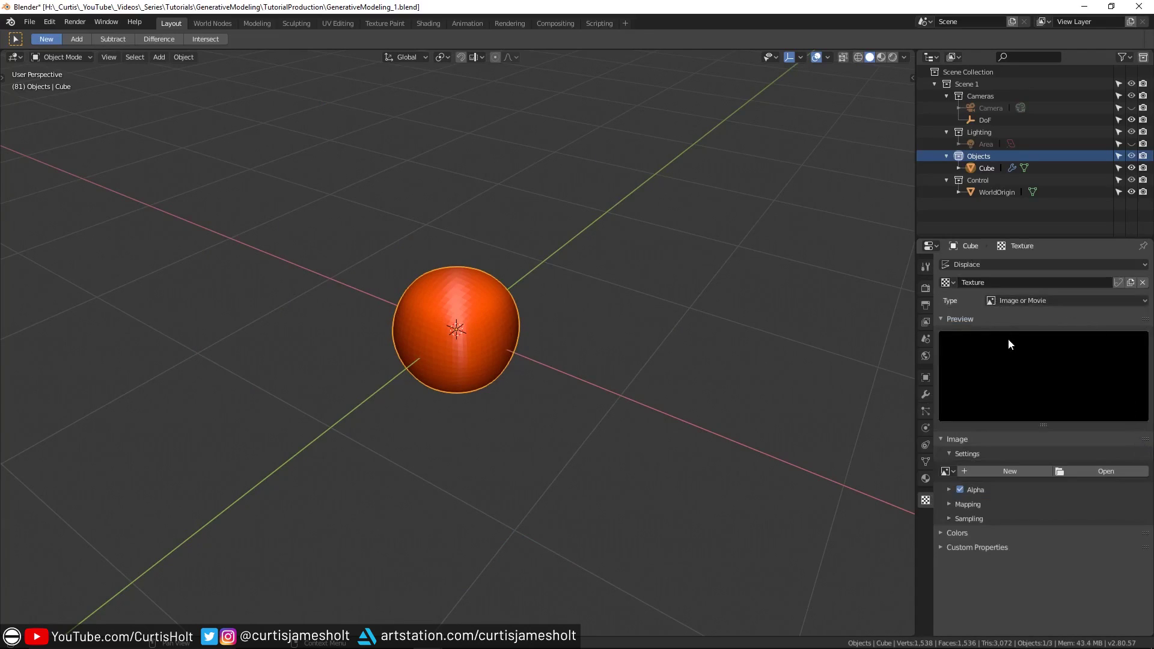
pyautogui.click(1021, 304)
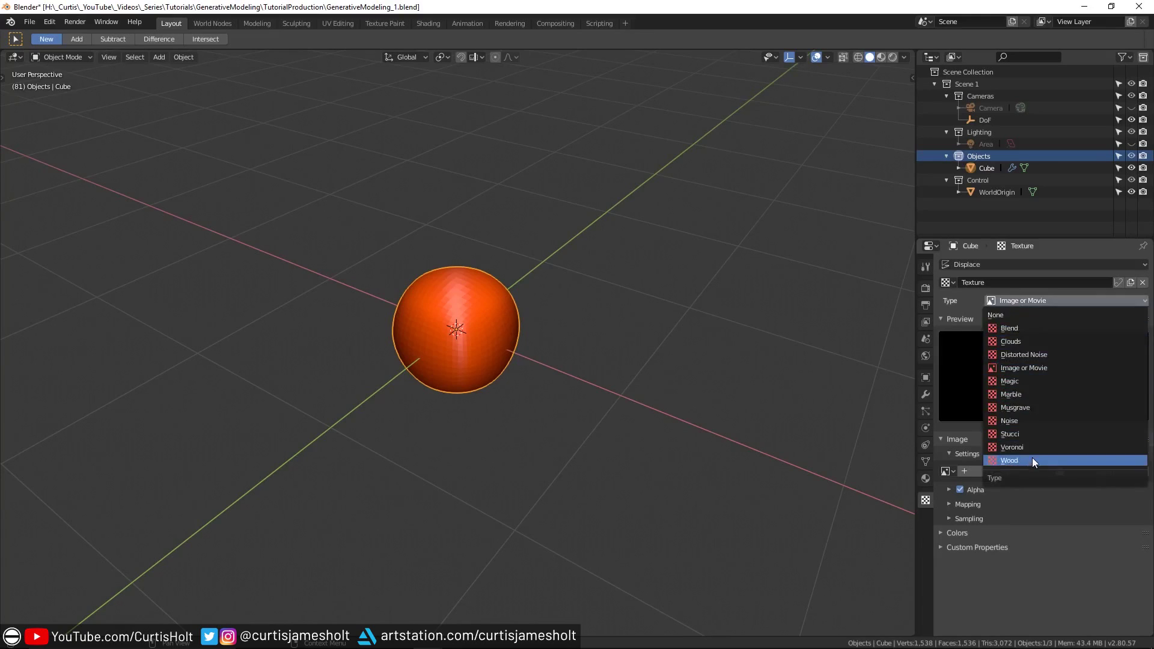
pyautogui.click(1041, 407)
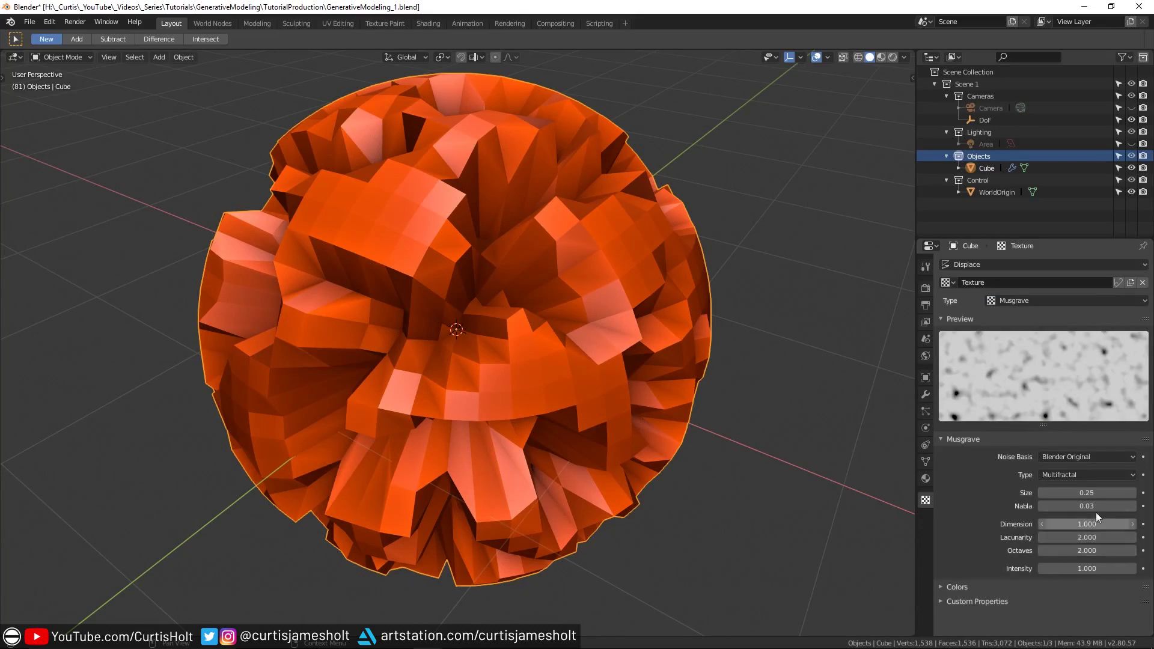
# Set the Displace Strength to -0.1 for a subtly lumpy sphere.
pyautogui.click(926, 394)
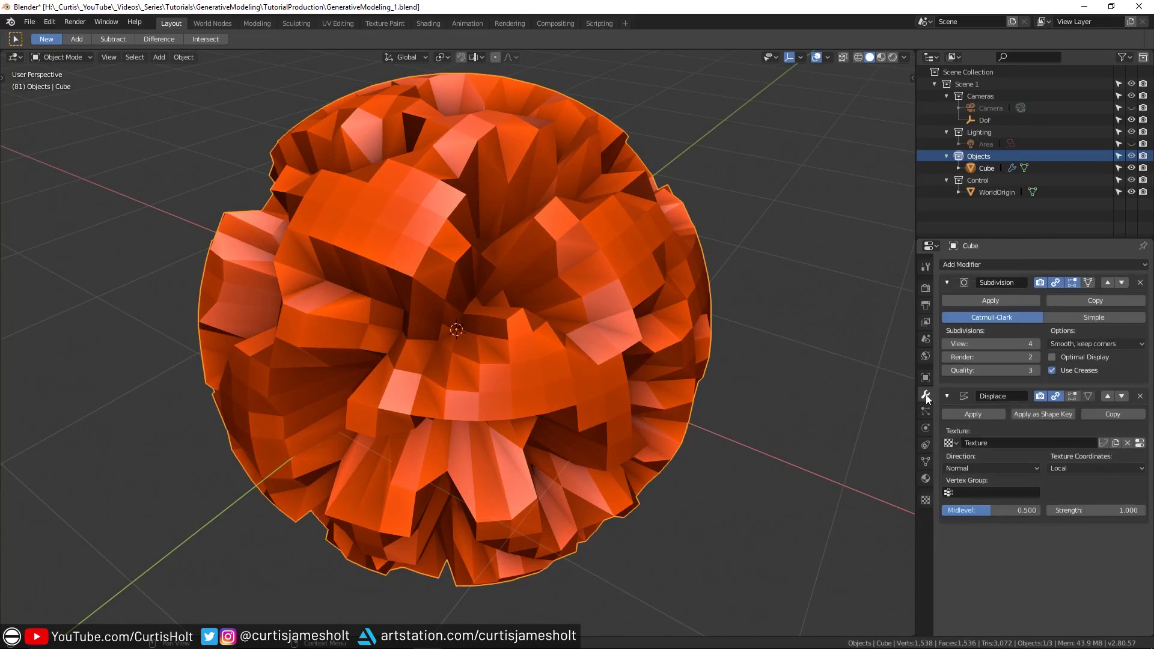
pyautogui.click(1079, 509)
pyautogui.write('-0.1')
pyautogui.press('Return')
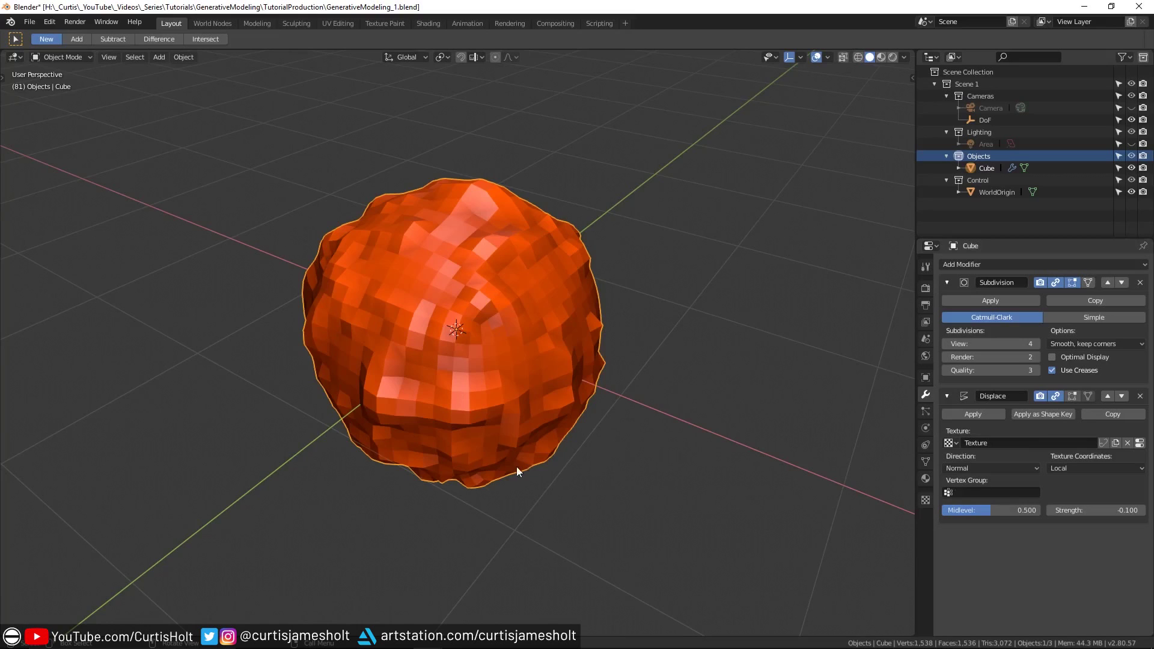
pyautogui.moveTo(514, 467); pyautogui.dragTo(499, 289, button='middle')
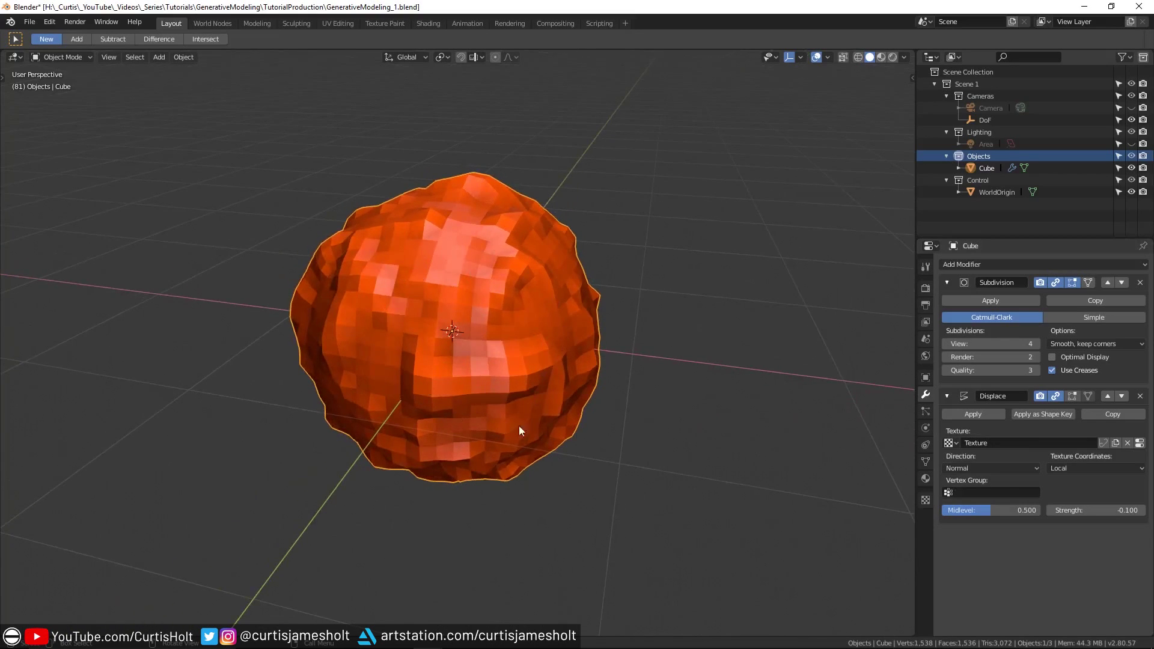
pyautogui.moveTo(533, 428); pyautogui.dragTo(559, 429, button='middle')
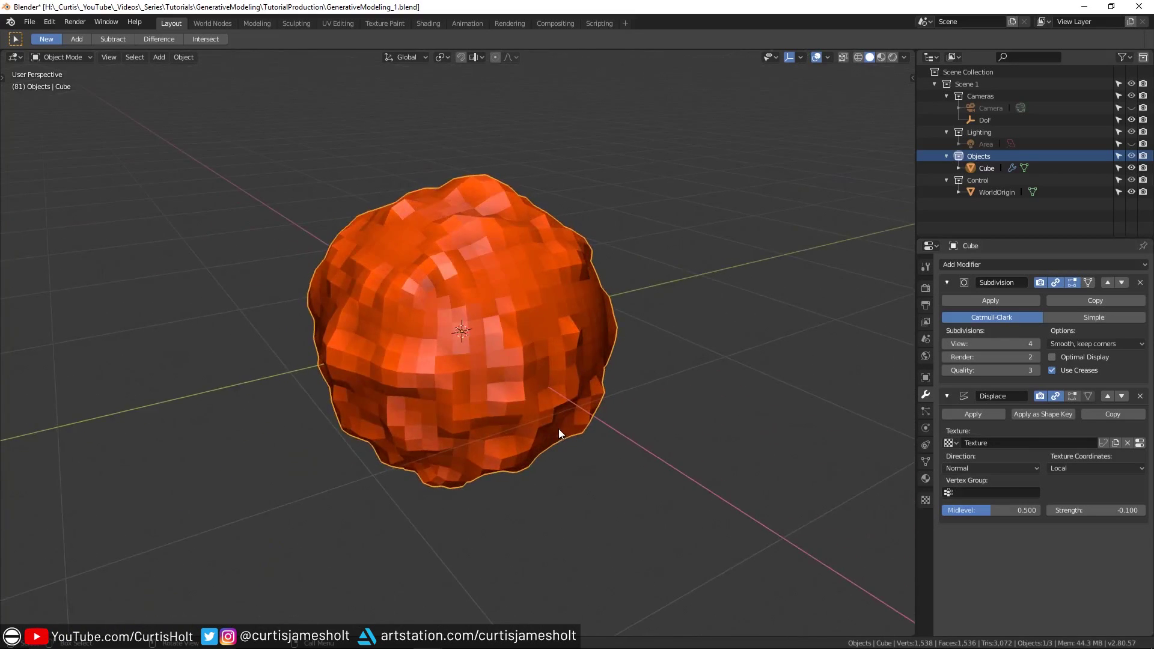
# Add a Decimate modifier with Collapse ratio 0.2.
pyautogui.click(993, 262)
pyautogui.click(917, 345)
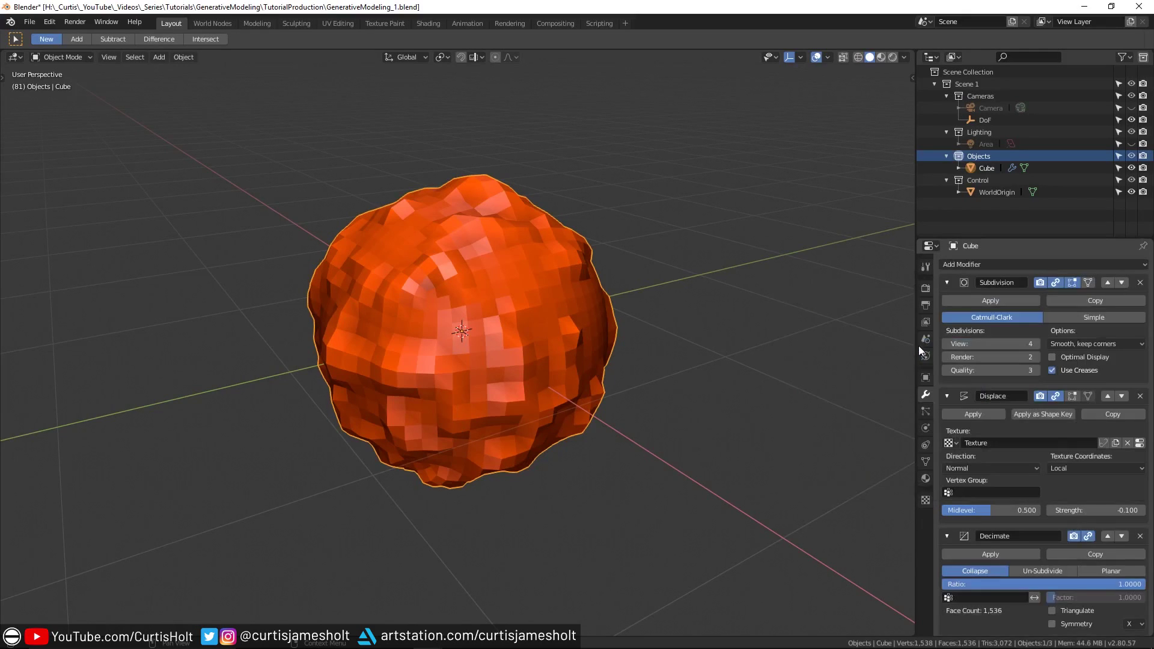
pyautogui.click(1046, 575)
pyautogui.write('0.2')
pyautogui.press('Return')
# Add a second Decimate modifier in Planar mode with a 30° angle limit.
pyautogui.click(1004, 258)
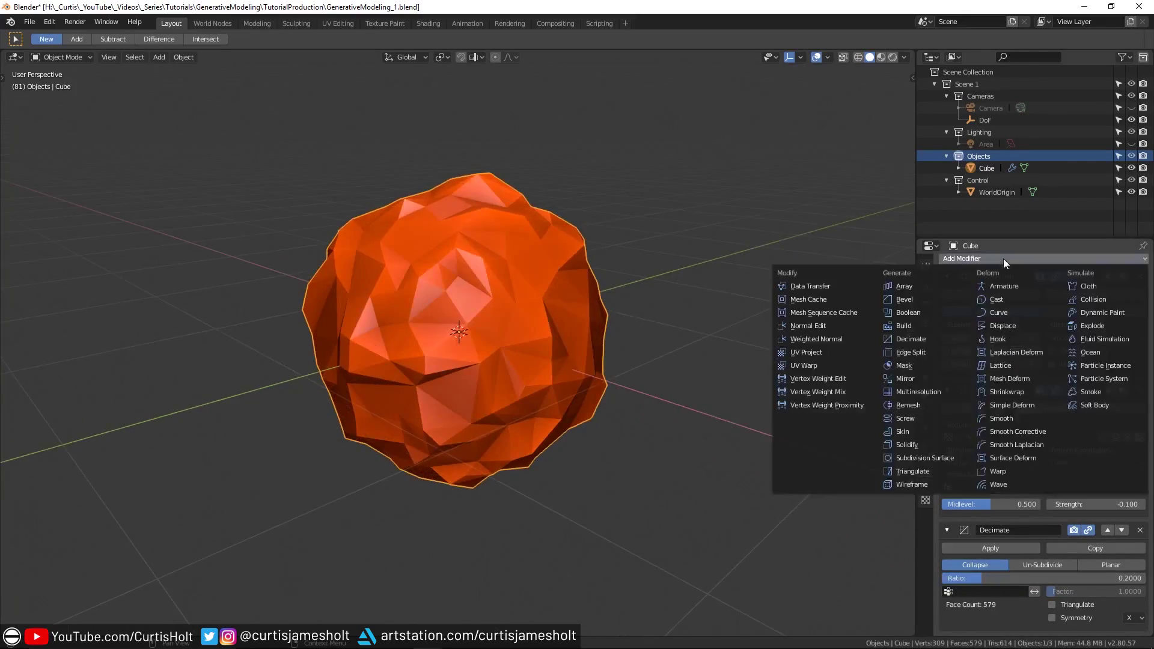
pyautogui.click(919, 341)
pyautogui.scroll(-5, 1066, 523)
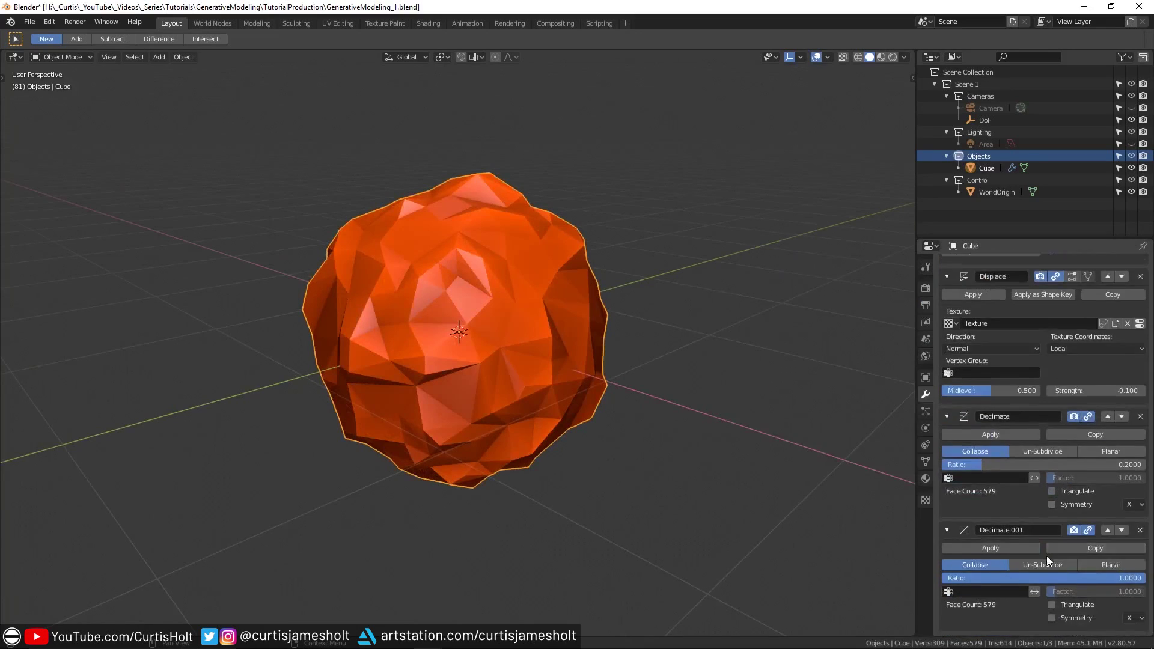
pyautogui.click(1111, 565)
pyautogui.scroll(-1, 1113, 564)
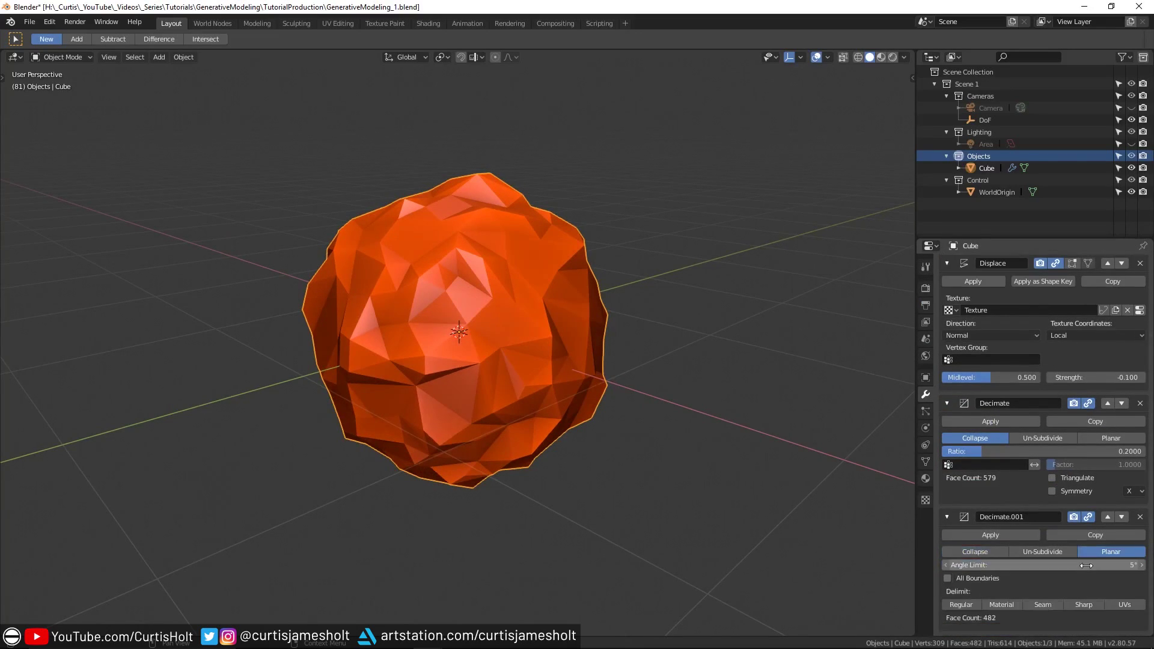
pyautogui.click(1085, 565)
pyautogui.write('30')
pyautogui.press('Return')
pyautogui.moveTo(731, 460); pyautogui.dragTo(683, 457, button='middle')
pyautogui.moveTo(997, 564)
pyautogui.mouseDown()
pyautogui.moveTo(1018, 564)
pyautogui.moveTo(975, 564)
pyautogui.moveTo(1006, 564)
pyautogui.moveTo(978, 564)
pyautogui.moveTo(994, 563)
pyautogui.mouseUp()
# Collapse the Subdivision and Displace panels and preview the decimation ratio before returning it to 0.2.
pyautogui.scroll(5, 985, 355)
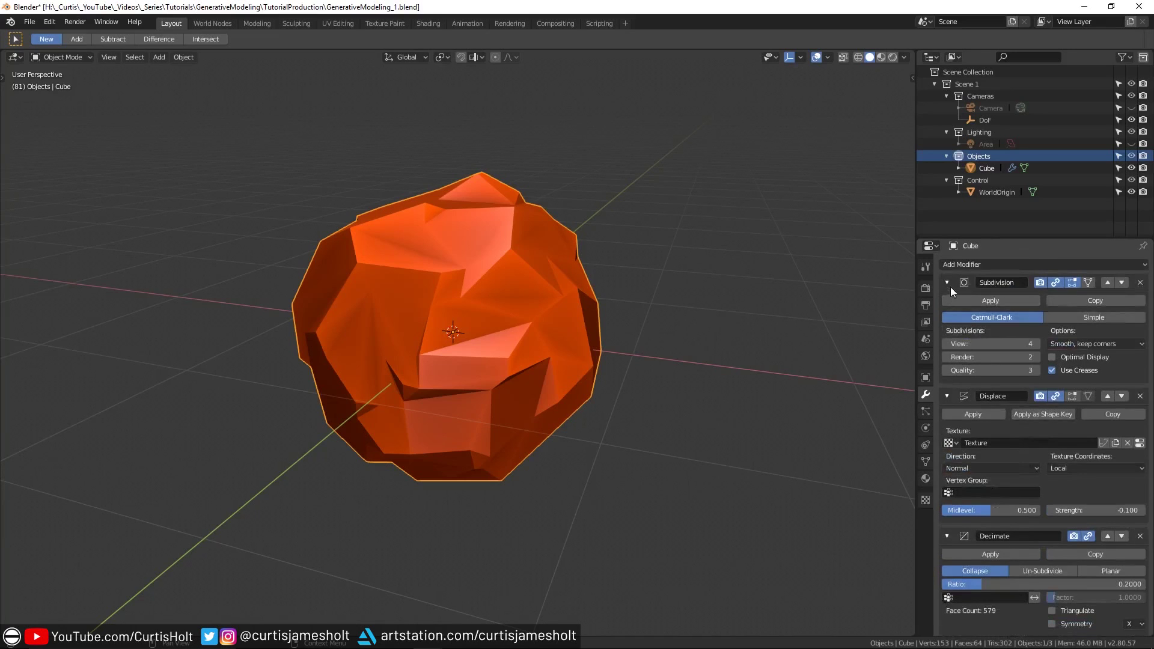
pyautogui.click(947, 283)
pyautogui.click(947, 303)
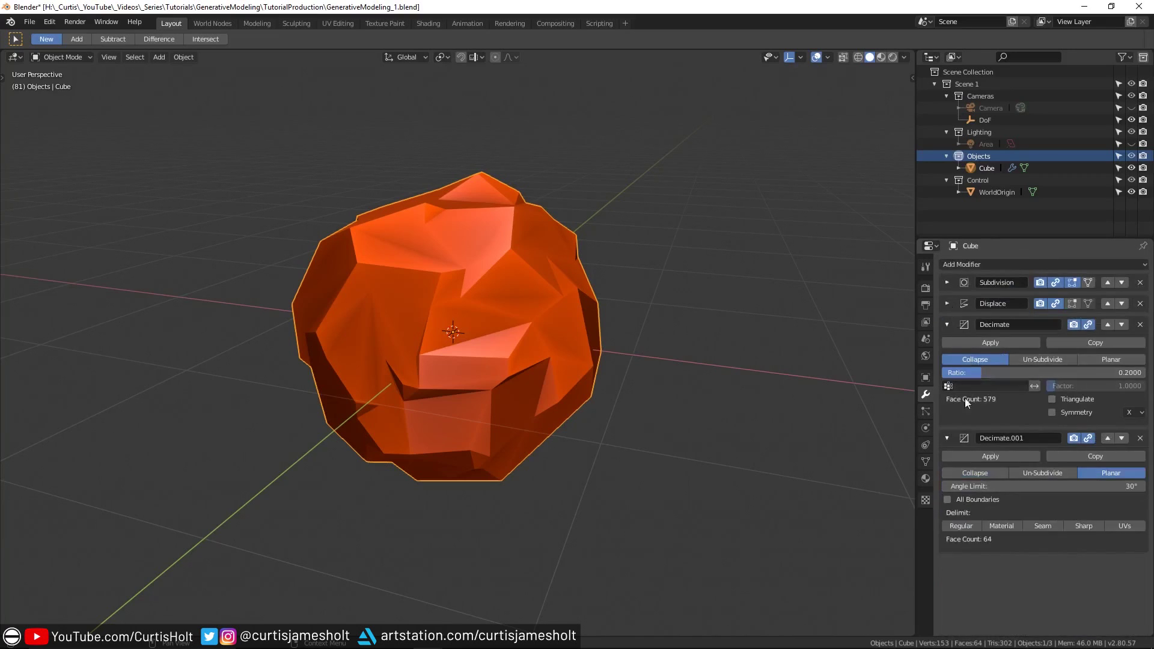
pyautogui.moveTo(1015, 373); pyautogui.dragTo(986, 373)
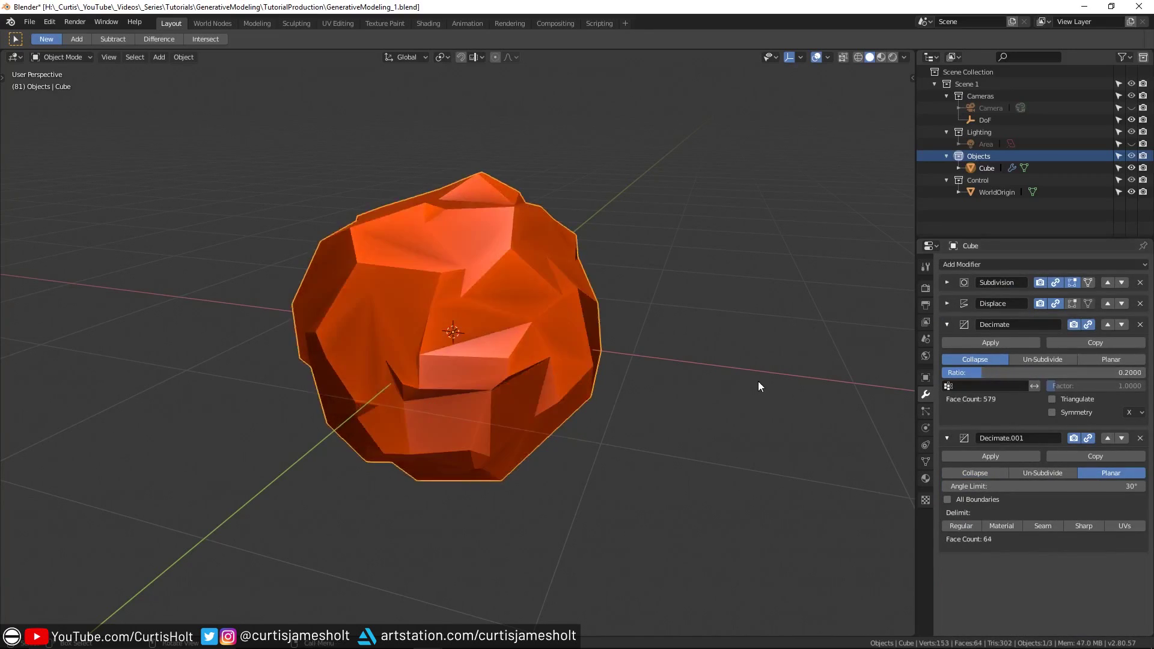
pyautogui.moveTo(755, 380); pyautogui.dragTo(601, 300, button='middle')
pyautogui.scroll(2, 565, 291)
pyautogui.click(969, 266)
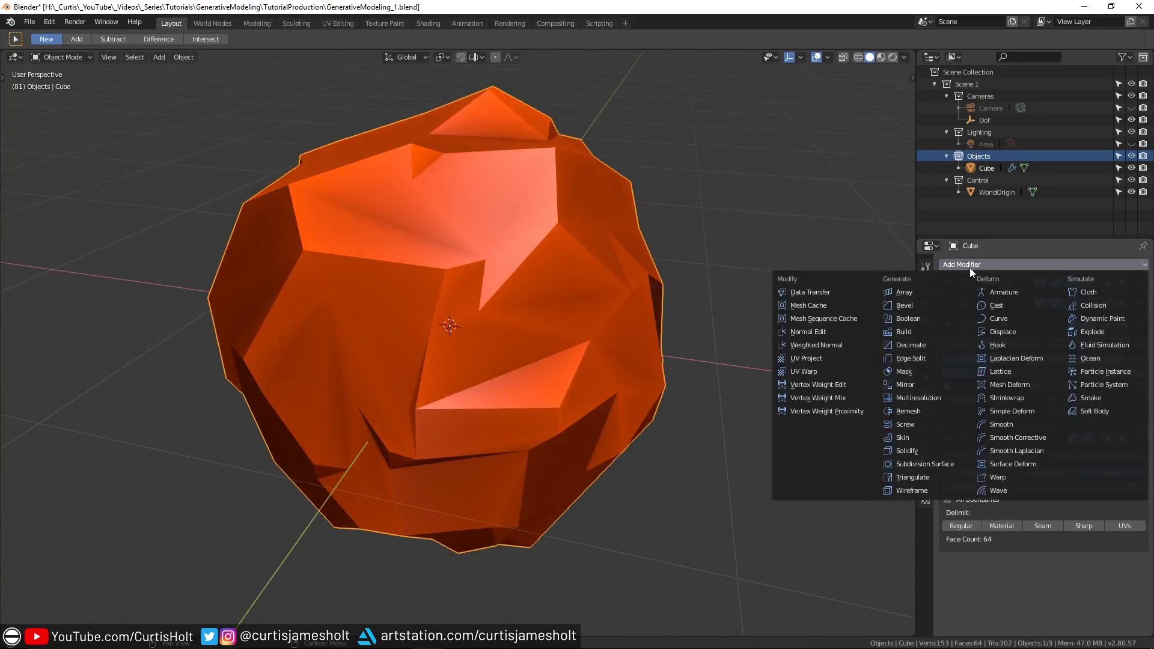
# Add a Triangulate modifier to the faceted rock.
pyautogui.click(925, 477)
pyautogui.scroll(-1, 949, 485)
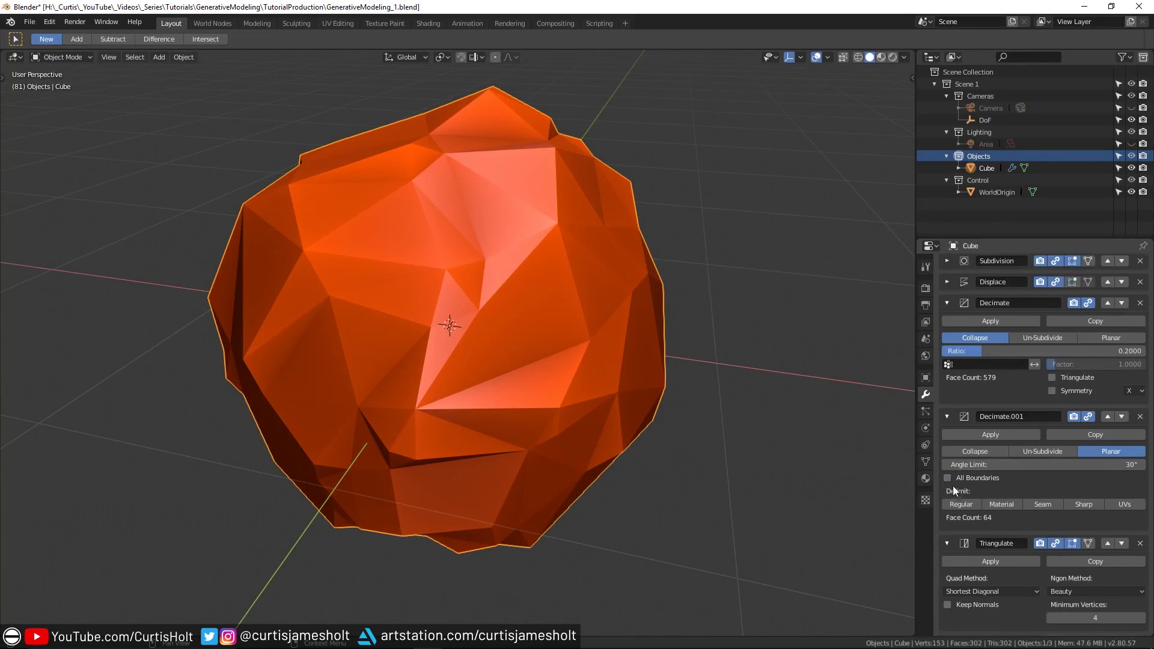
pyautogui.moveTo(751, 462); pyautogui.dragTo(666, 387, button='middle')
pyautogui.scroll(-2, 667, 387)
pyautogui.keyDown('ctrl'); pyautogui.click(946, 261); pyautogui.keyUp('ctrl')
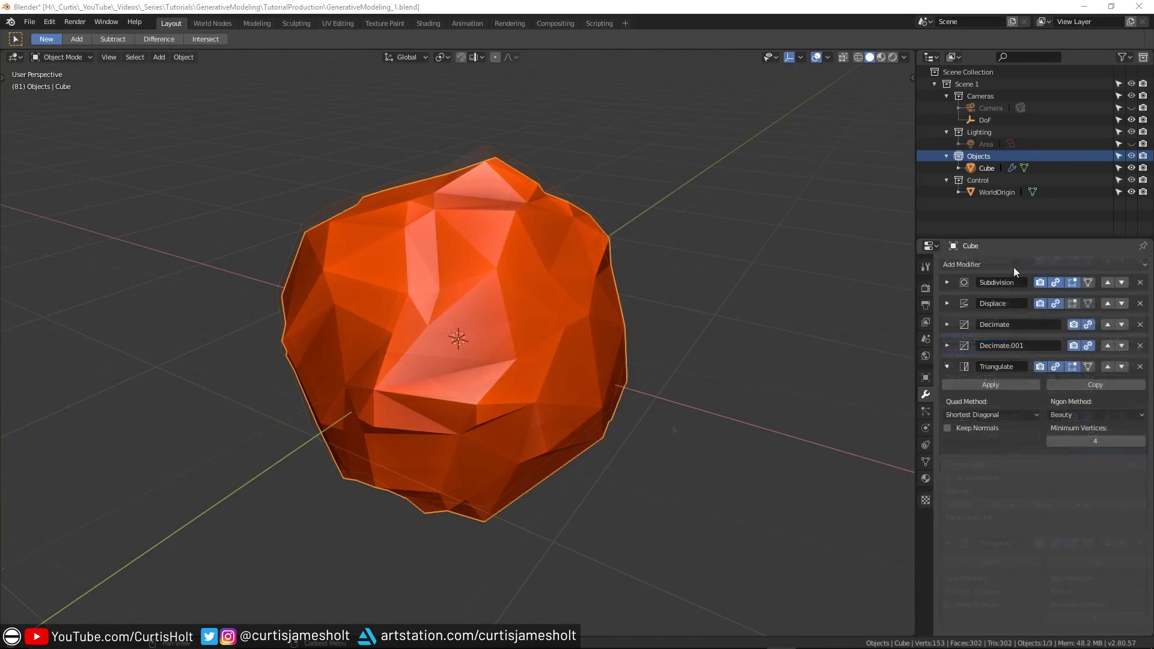
# Add an Edge Split modifier with a 15° split angle.
pyautogui.click(1013, 264)
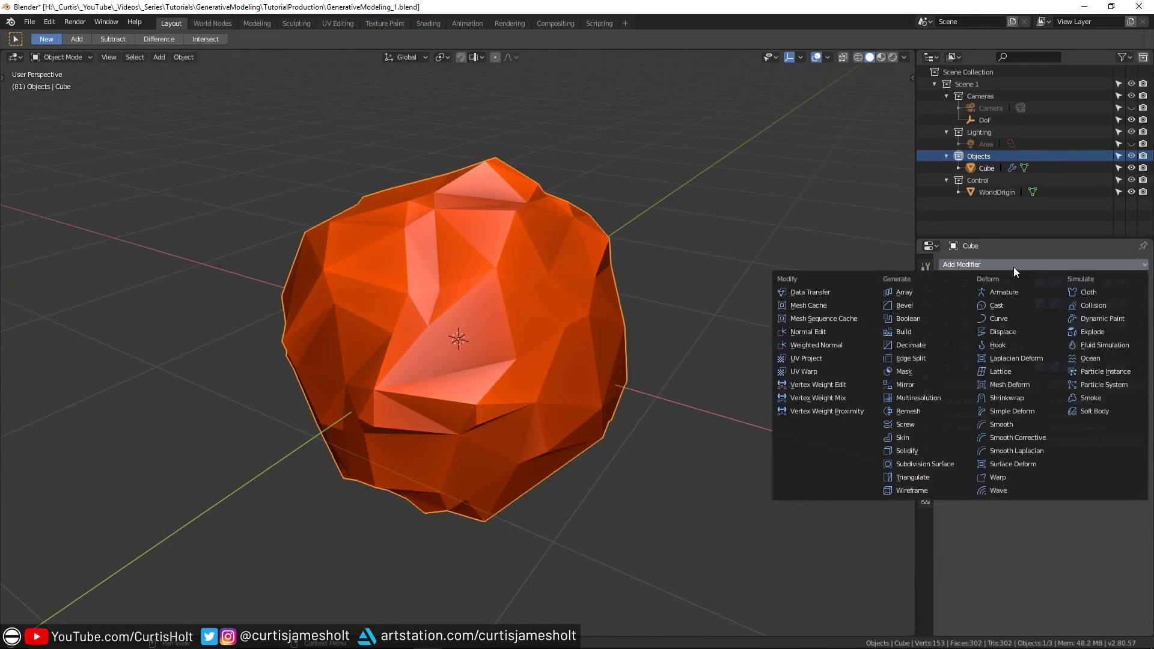
pyautogui.click(917, 362)
pyautogui.click(994, 515)
pyautogui.write('15')
pyautogui.press('Return')
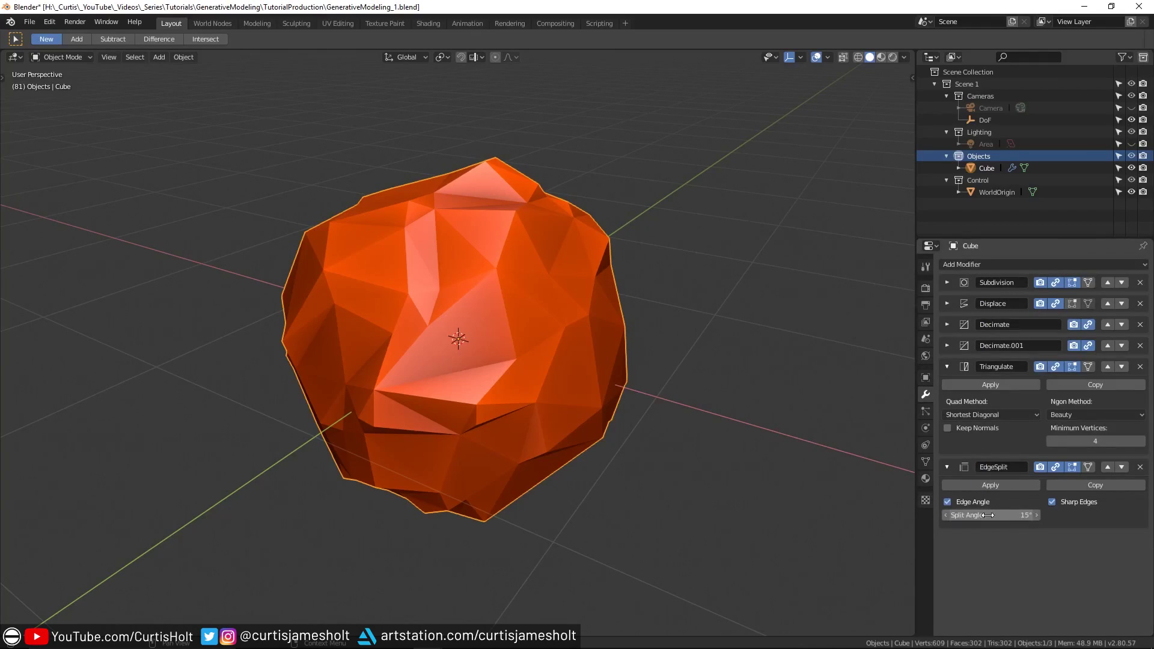
pyautogui.click(947, 367)
pyautogui.moveTo(434, 419); pyautogui.dragTo(463, 363, button='middle')
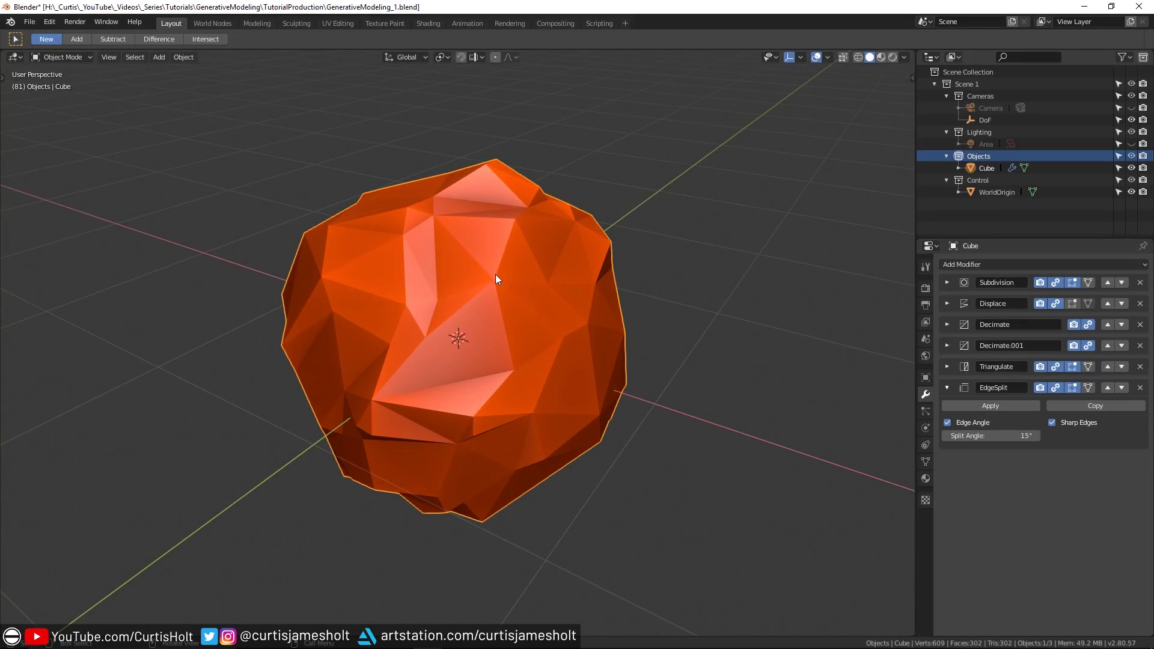
# Add a Solidify modifier to the rock with thickness -0.02 m.
pyautogui.click(963, 266)
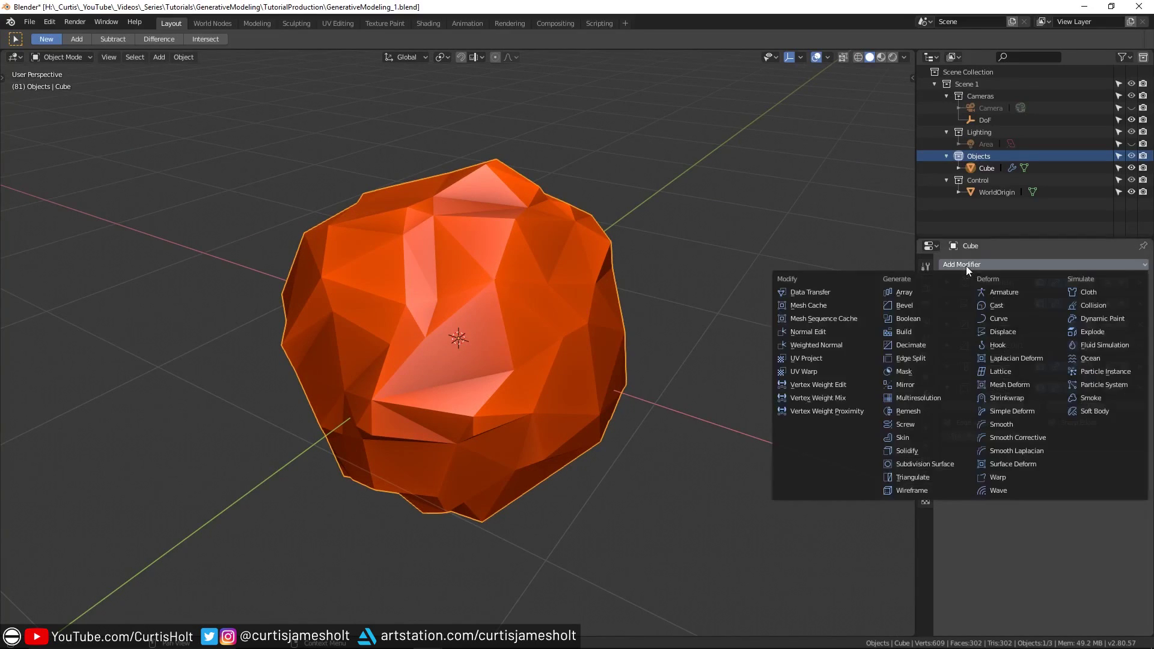
pyautogui.click(890, 450)
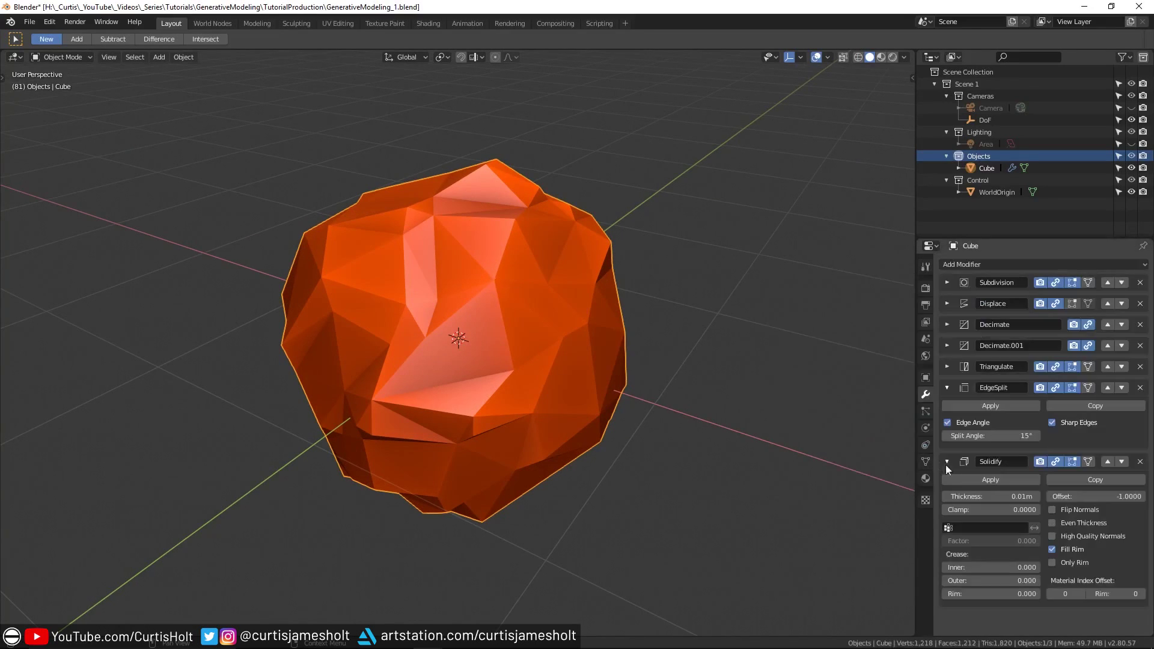
pyautogui.click(984, 496)
pyautogui.write('-0.02')
pyautogui.press('Return')
# Fine-tune the first Decimate modifier's ratio to about 0.2029.
pyautogui.moveTo(495, 311); pyautogui.dragTo(571, 292, button='middle')
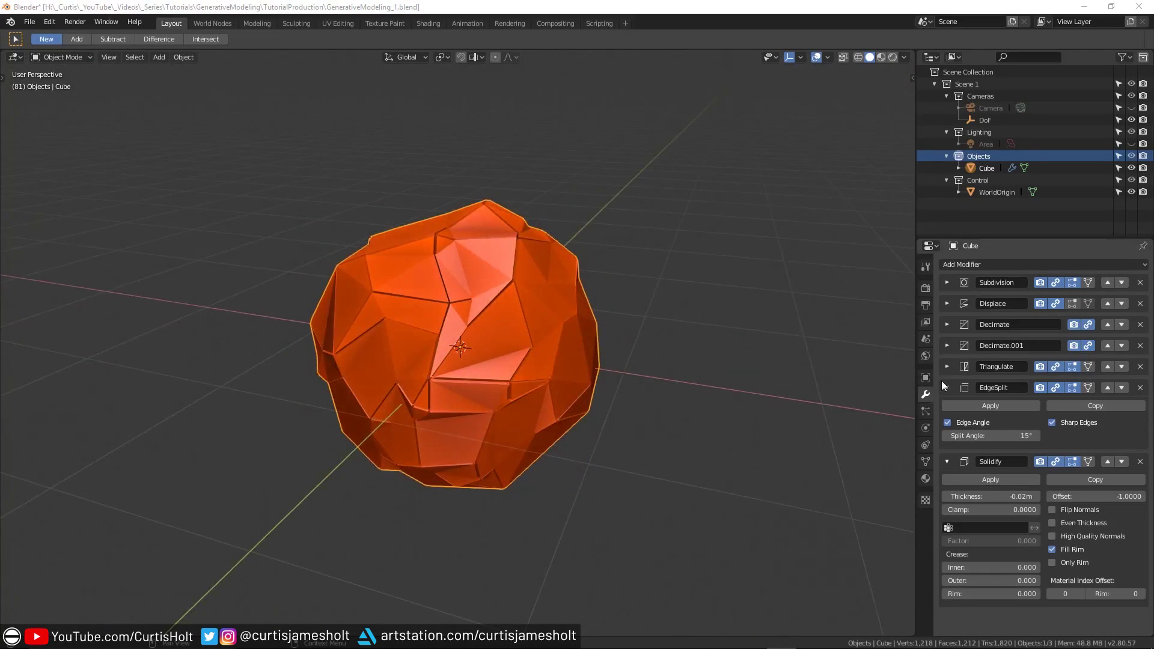
pyautogui.click(948, 323)
pyautogui.moveTo(973, 373); pyautogui.dragTo(944, 373)
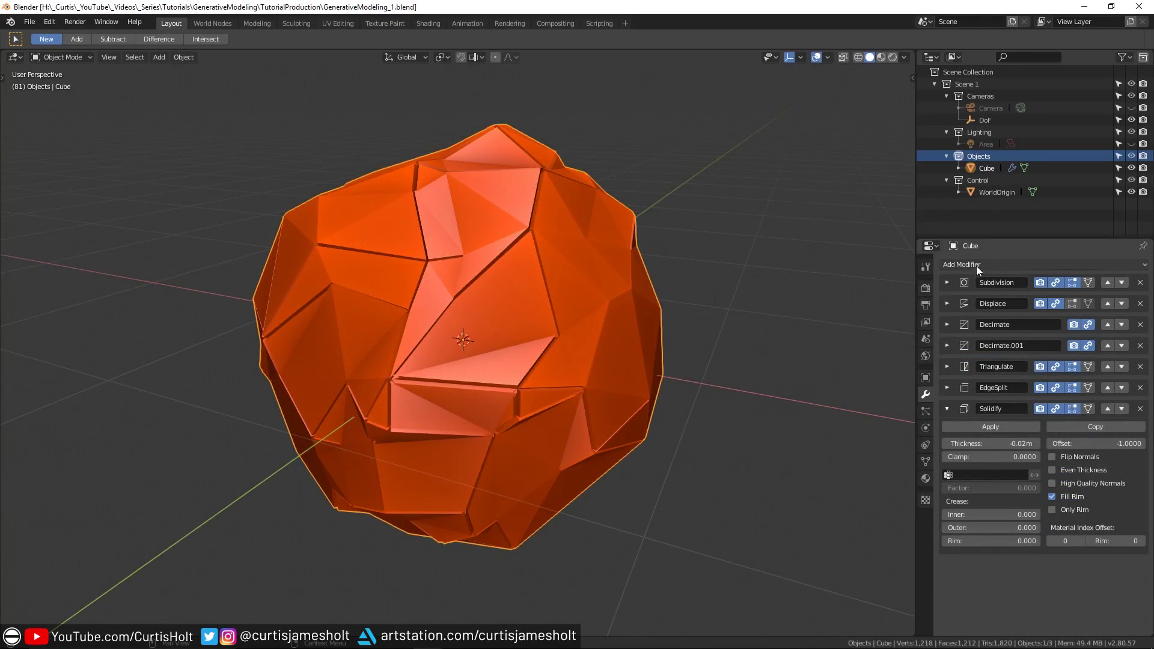
# Add a Bevel modifier to the rock with its Limit Method set to Angle.
pyautogui.click(977, 265)
pyautogui.click(918, 292)
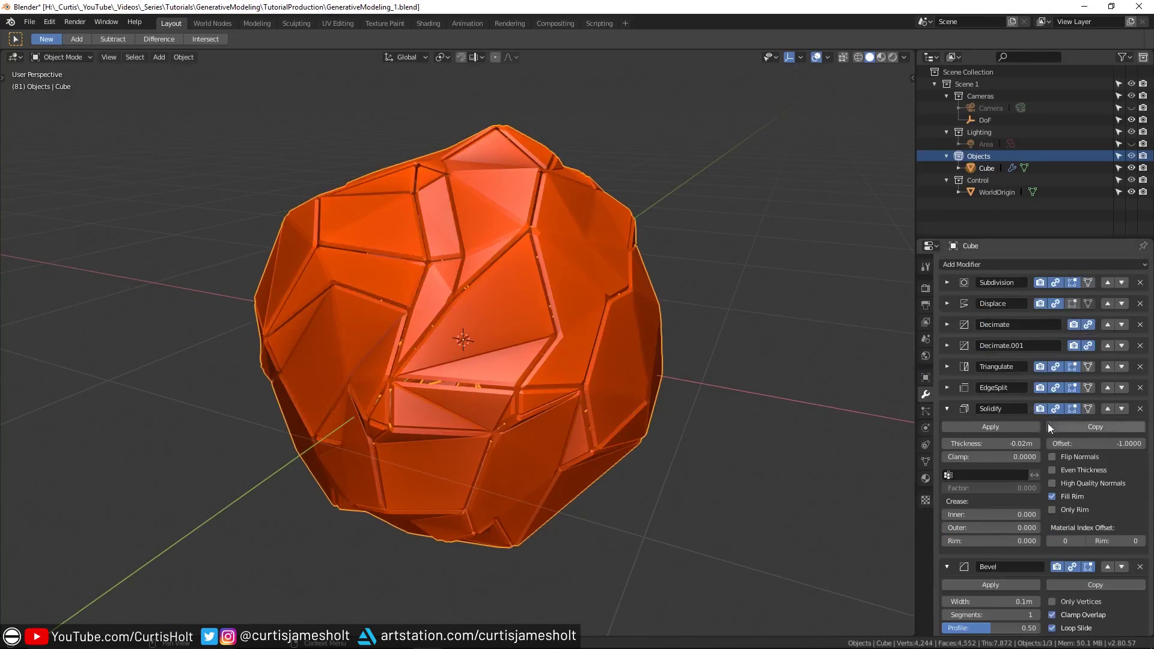
pyautogui.scroll(-1, 1047, 424)
pyautogui.scroll(-5, 1049, 428)
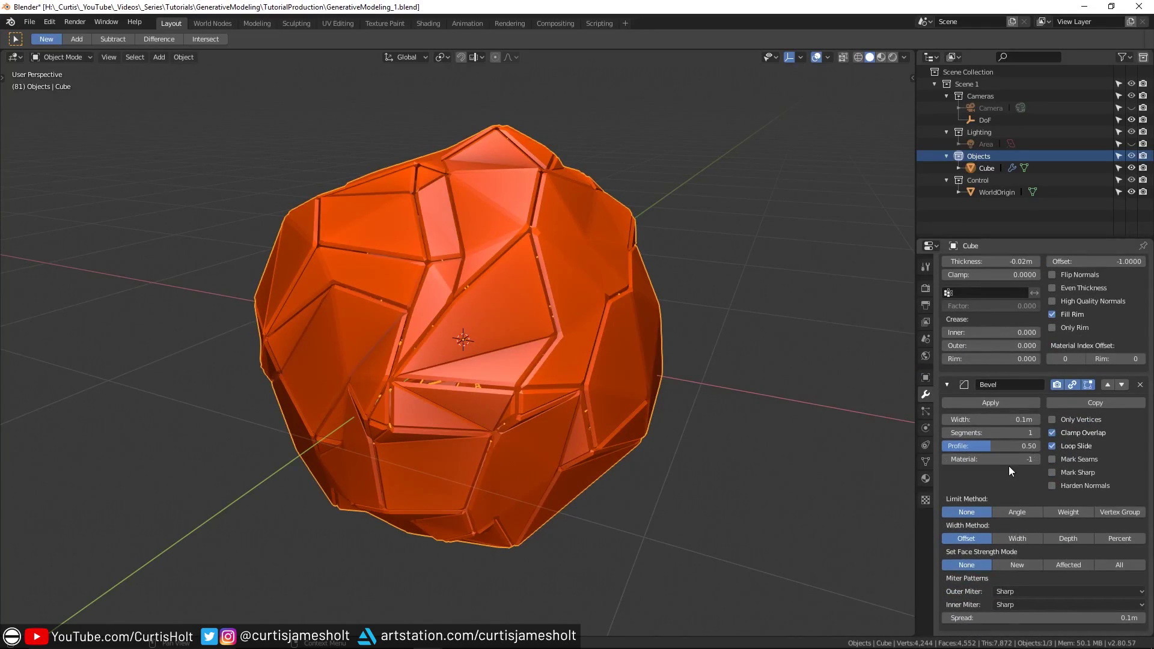
pyautogui.click(1025, 516)
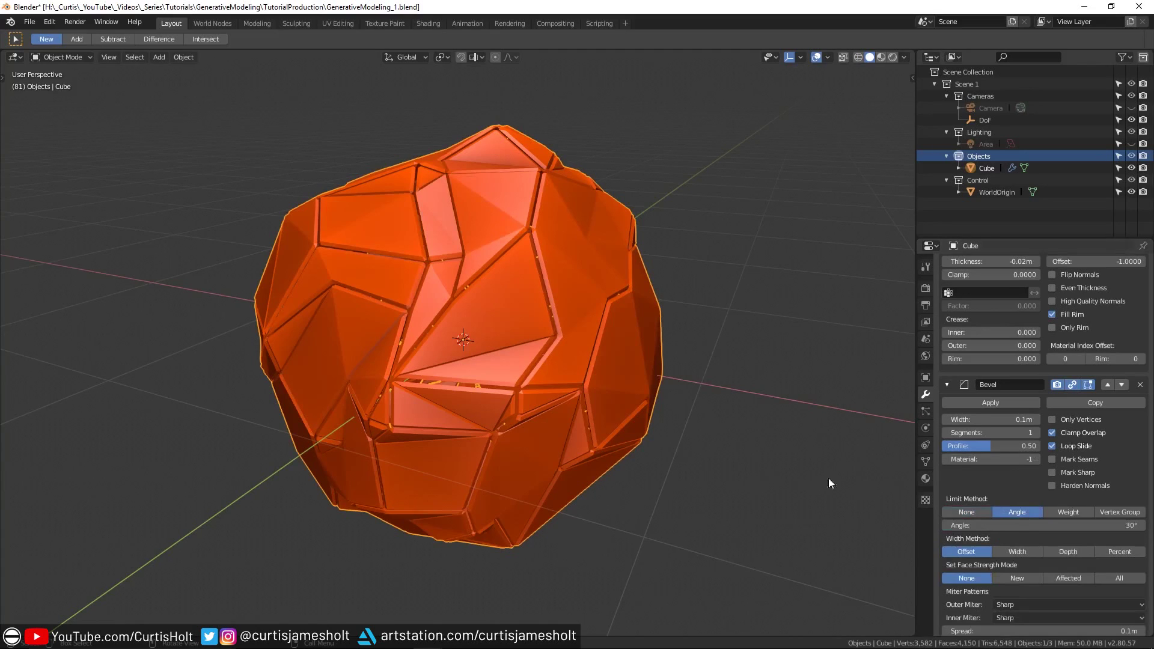
# Switch the viewport to wireframe and raise the bevel to 3 segments.
pyautogui.press('z')
pyautogui.click(531, 435)
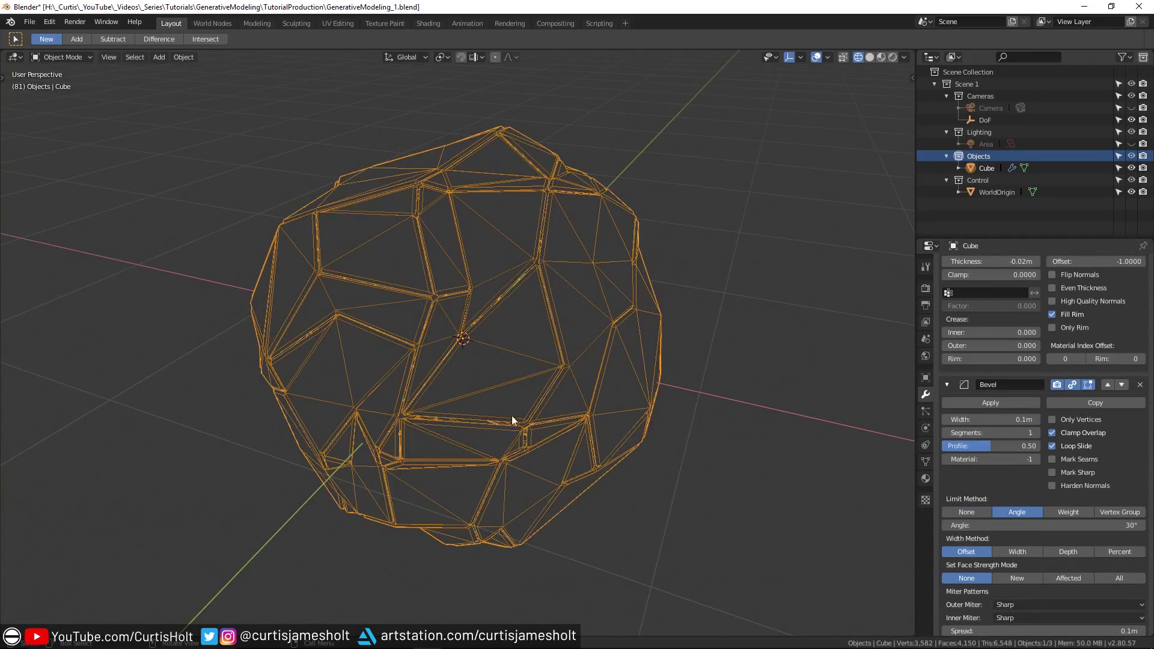
pyautogui.moveTo(568, 386); pyautogui.dragTo(537, 384, button='middle')
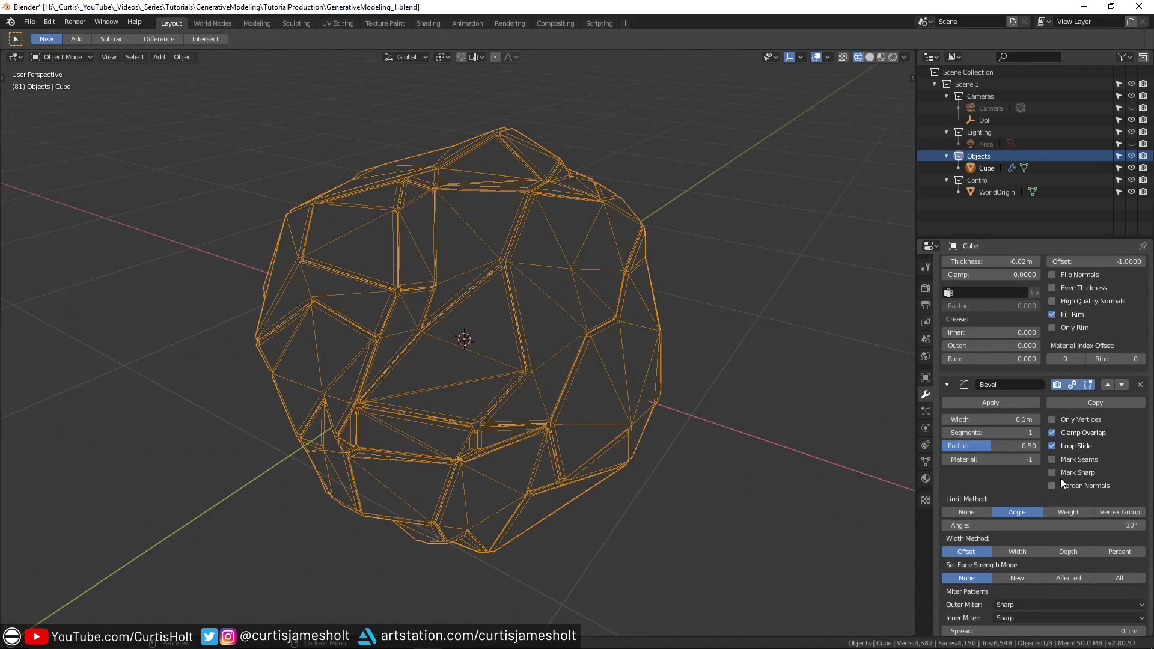
pyautogui.click(1037, 433)
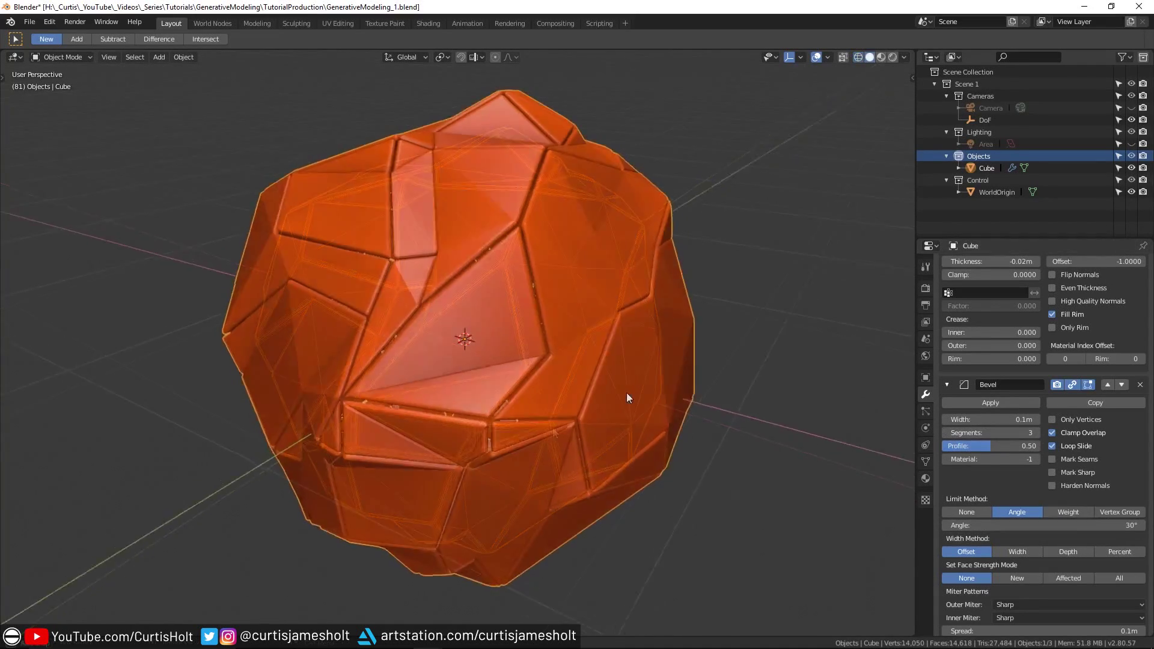
pyautogui.scroll(10, 1015, 348)
# Add a Mirror modifier to the rock with Bisect enabled on X.
pyautogui.click(997, 264)
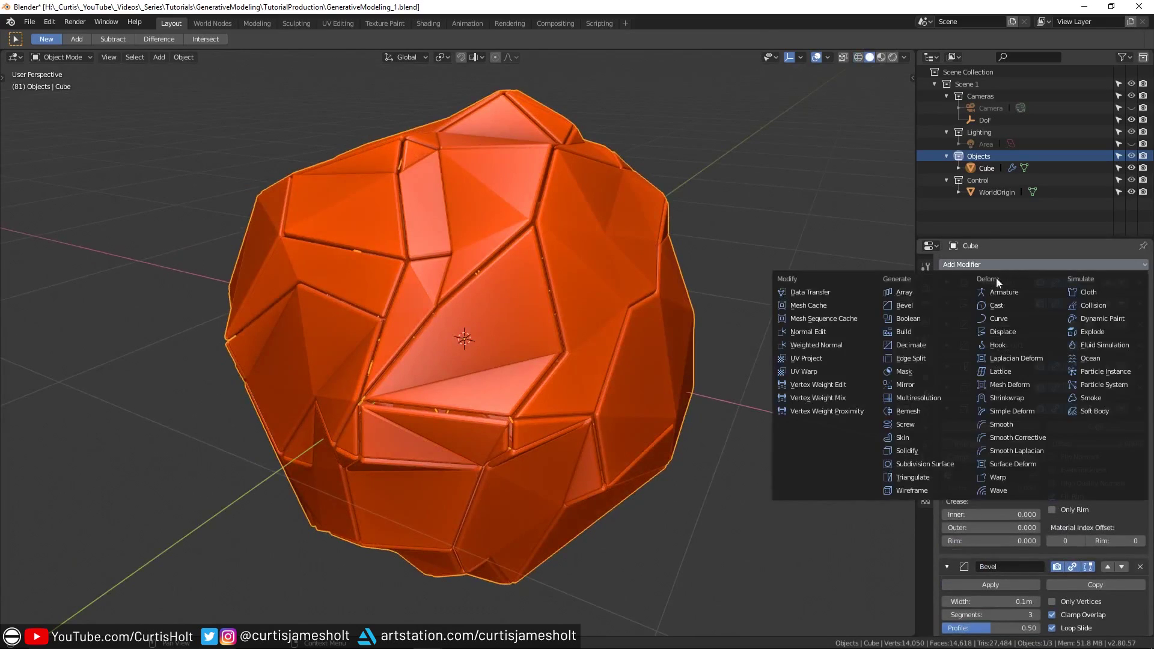
pyautogui.click(912, 385)
pyautogui.scroll(-12, 1038, 515)
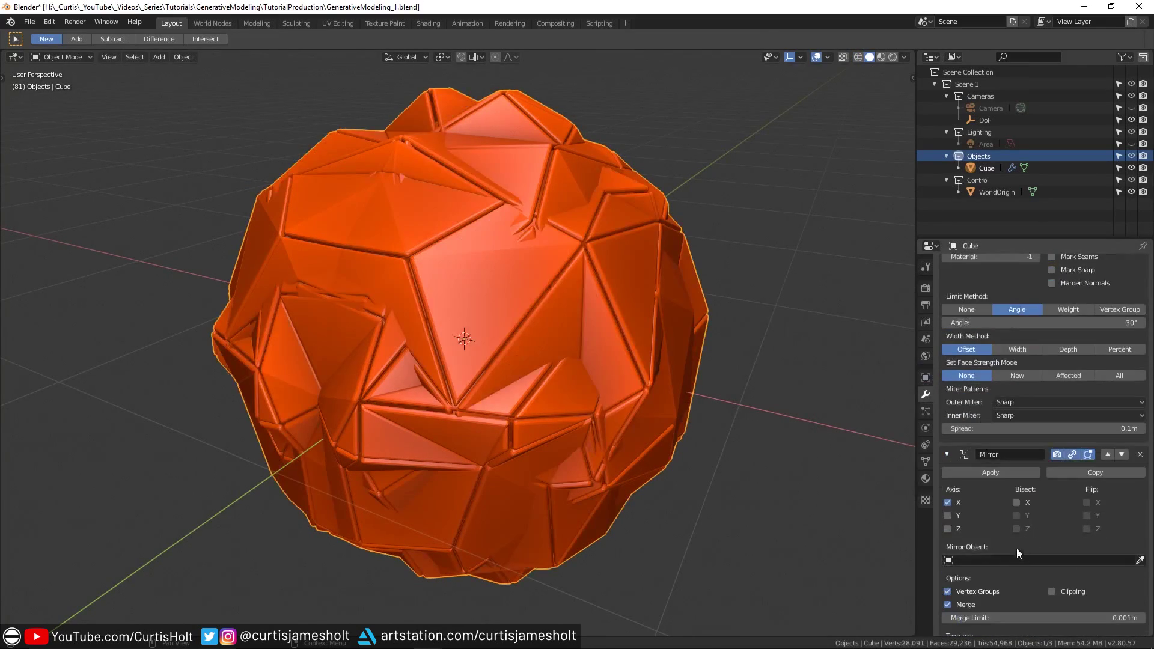
pyautogui.click(1016, 503)
pyautogui.scroll(-3, 750, 424)
pyautogui.moveTo(749, 424); pyautogui.dragTo(874, 437, button='middle')
# Collapse the earlier modifier panels and lower the first Decimate ratio to 0.285.
pyautogui.scroll(5, 950, 365)
pyautogui.moveTo(945, 303)
pyautogui.mouseDown()
pyautogui.moveTo(943, 279)
pyautogui.moveTo(946, 292)
pyautogui.mouseUp()
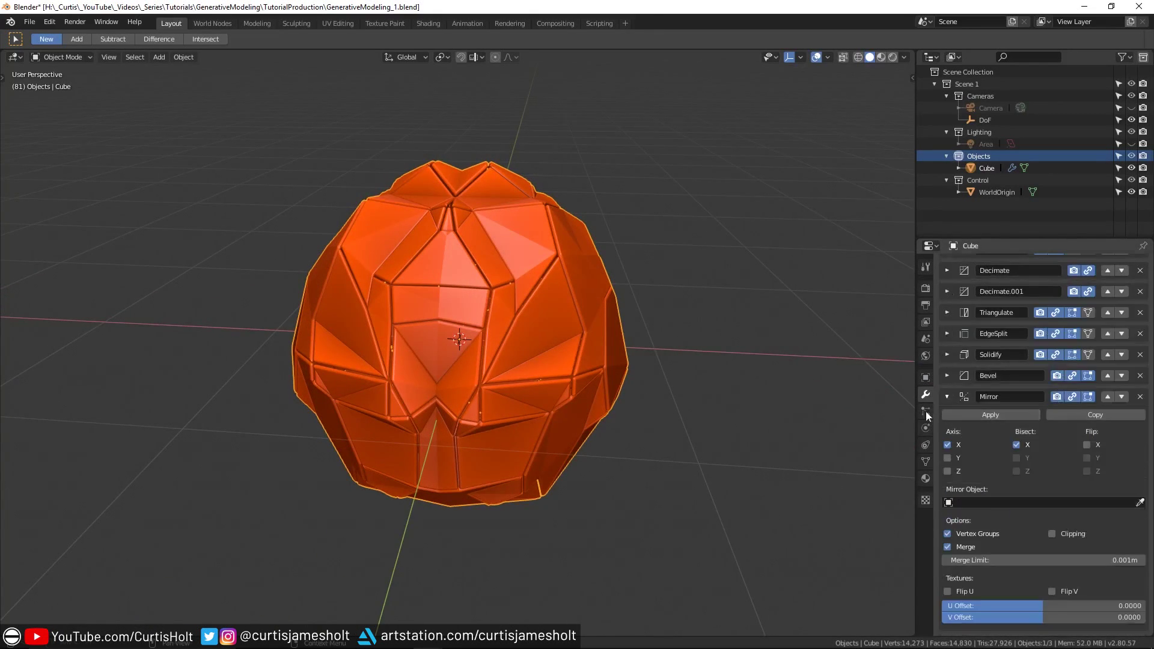
pyautogui.moveTo(727, 354)
pyautogui.mouseDown(button='middle')
pyautogui.moveTo(626, 371)
pyautogui.moveTo(739, 365)
pyautogui.mouseUp(button='middle')
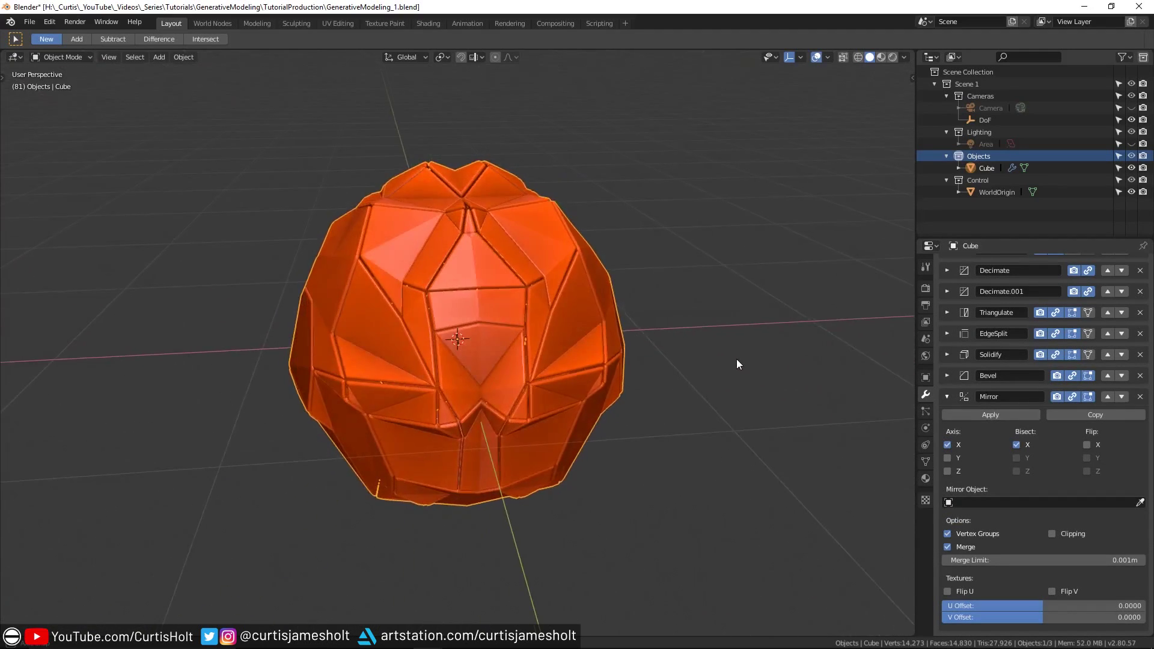
pyautogui.click(943, 397)
pyautogui.click(946, 325)
pyautogui.moveTo(1010, 371); pyautogui.dragTo(1048, 372)
pyautogui.moveTo(860, 391); pyautogui.dragTo(1055, 388, button='middle')
pyautogui.moveTo(1047, 372); pyautogui.dragTo(949, 372)
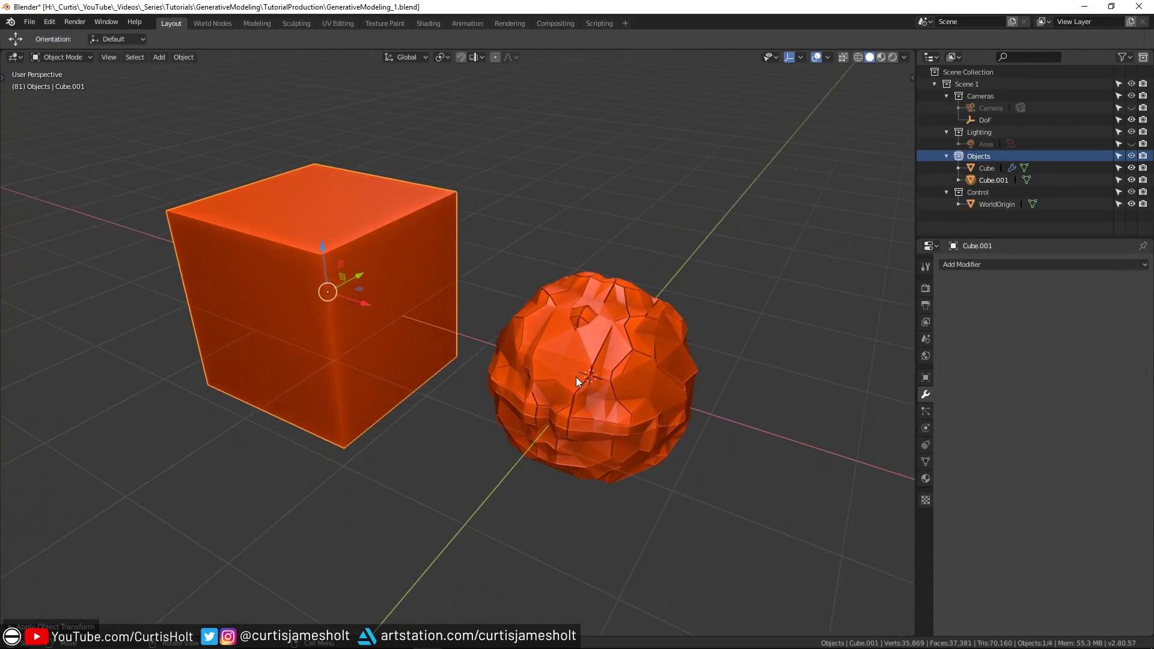
# Select Cube.001 with the rock active and use Ctrl+L to link the rock's modifiers onto it.
pyautogui.click(575, 377)
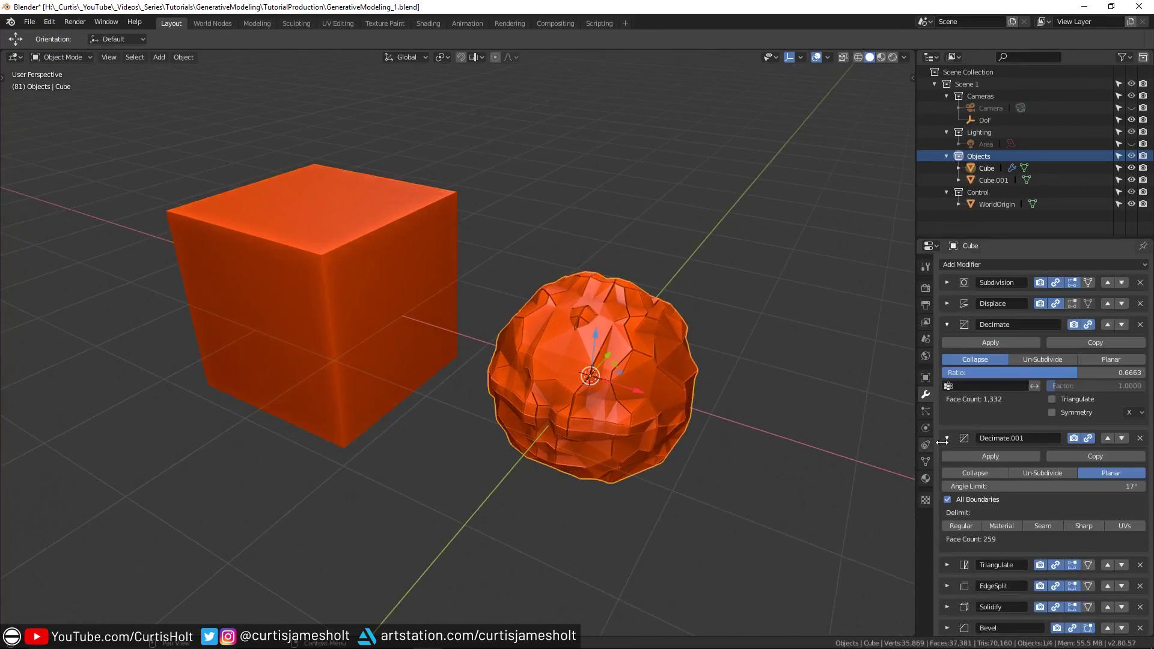
pyautogui.click(961, 323)
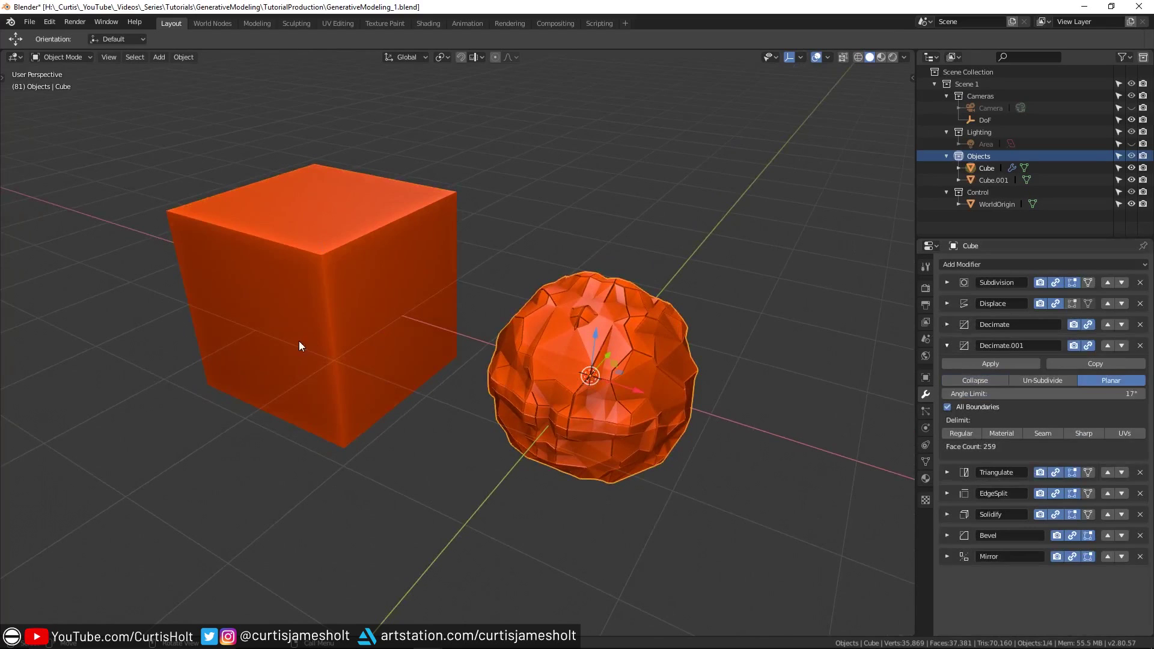
pyautogui.moveTo(351, 331); pyautogui.dragTo(549, 344, button='middle')
pyautogui.click(366, 318)
pyautogui.keyDown('shift'); pyautogui.click(639, 357); pyautogui.keyUp('shift')
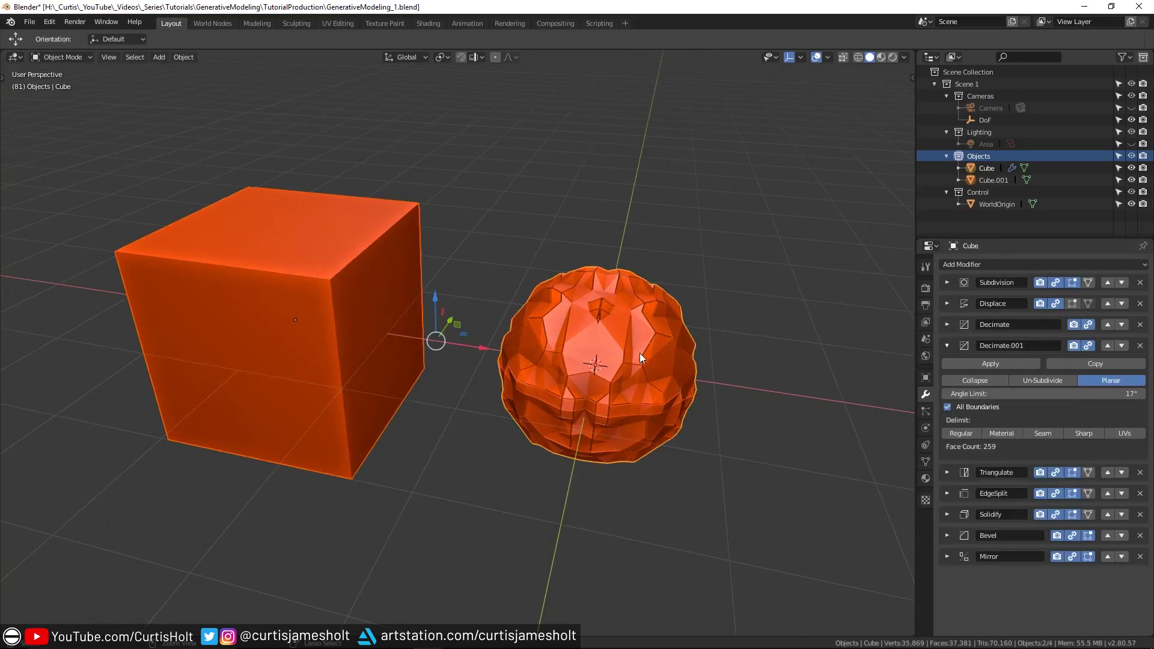
pyautogui.hotkey('ctrl', 'l')
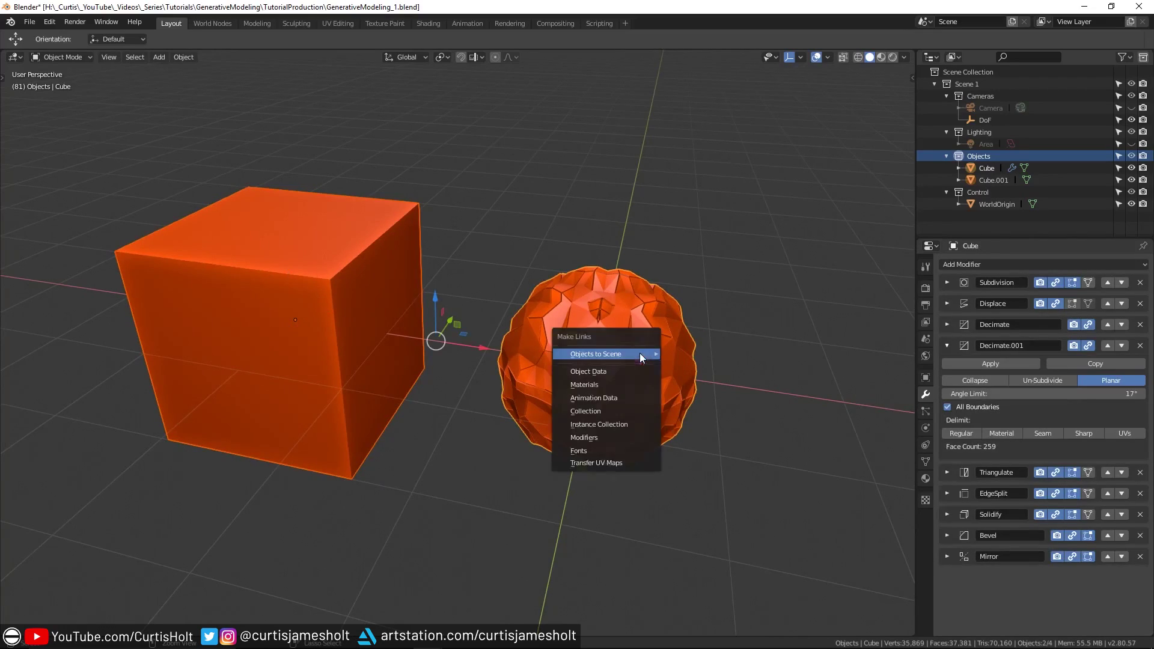
pyautogui.click(597, 435)
pyautogui.moveTo(572, 433); pyautogui.dragTo(460, 381, button='middle')
pyautogui.click(363, 345)
pyautogui.moveTo(363, 344); pyautogui.dragTo(420, 354, button='middle')
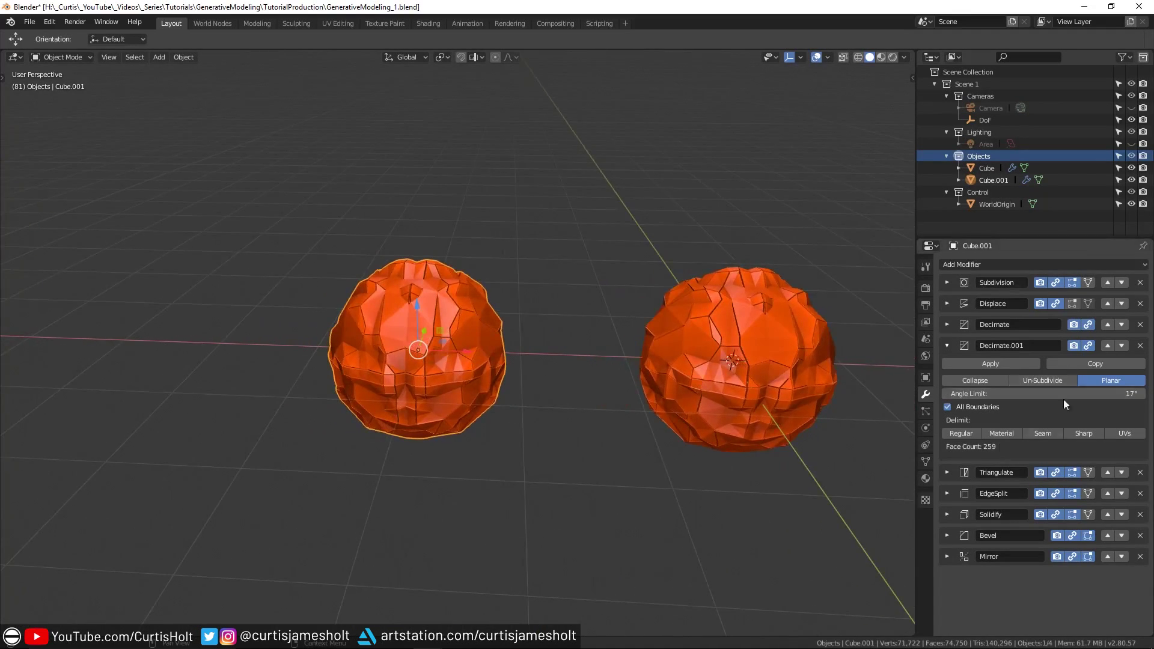
# Review the first Decimate settings on the horn and return to Object Mode.
pyautogui.click(946, 345)
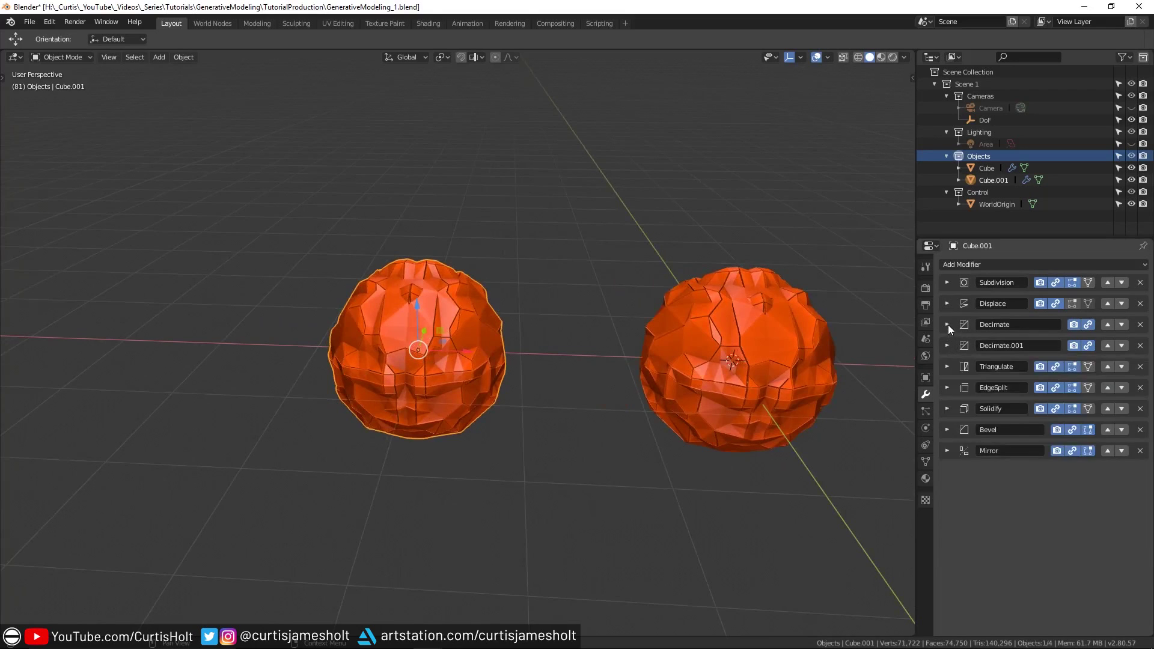
pyautogui.click(947, 324)
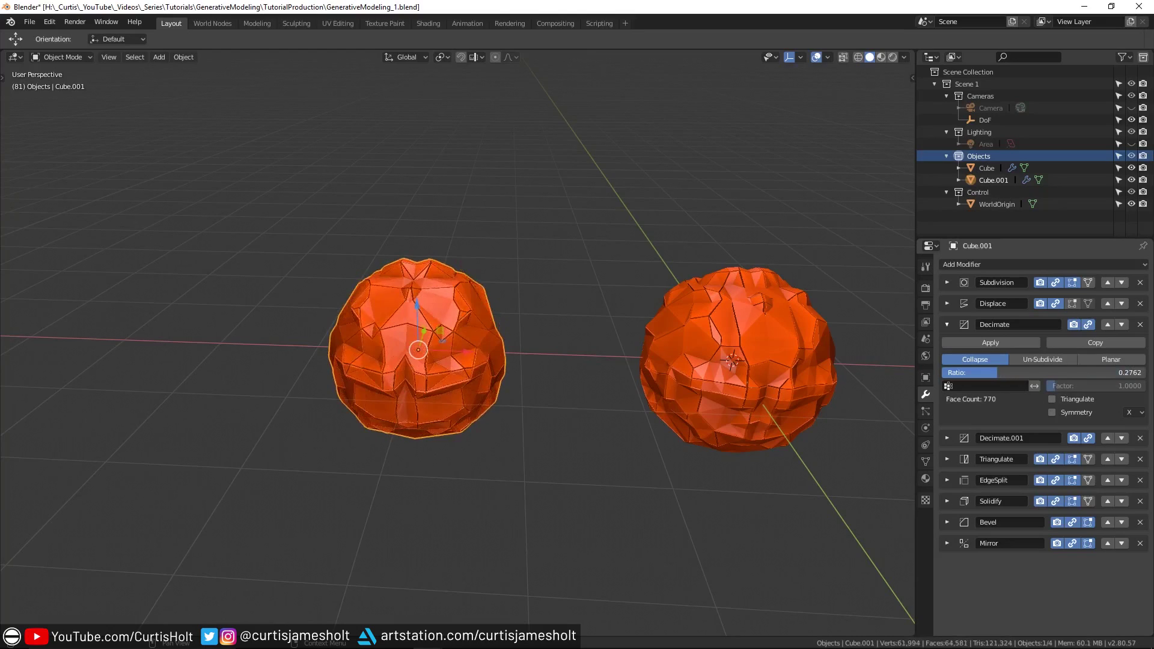
pyautogui.moveTo(811, 405); pyautogui.dragTo(673, 353, button='middle')
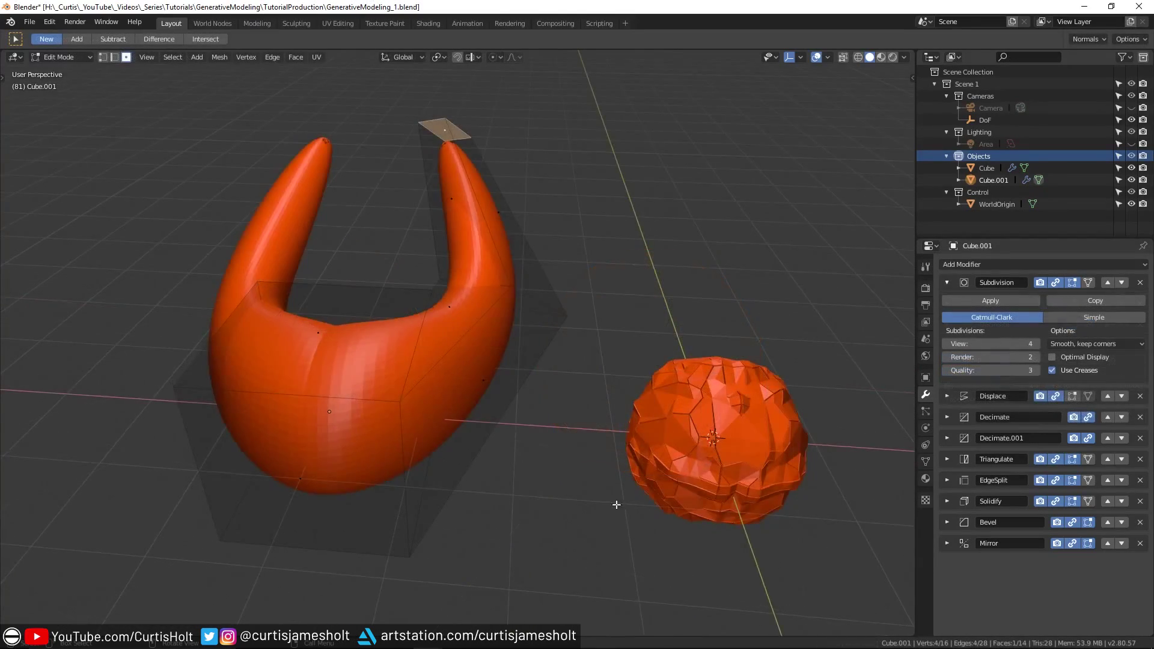
pyautogui.moveTo(615, 505); pyautogui.dragTo(620, 479, button='middle')
pyautogui.moveTo(913, 376); pyautogui.dragTo(601, 367, button='middle')
pyautogui.click(559, 328)
# Set the horn's viewport subdivision level to 4 and rotate it -45° on X.
pyautogui.click(947, 343)
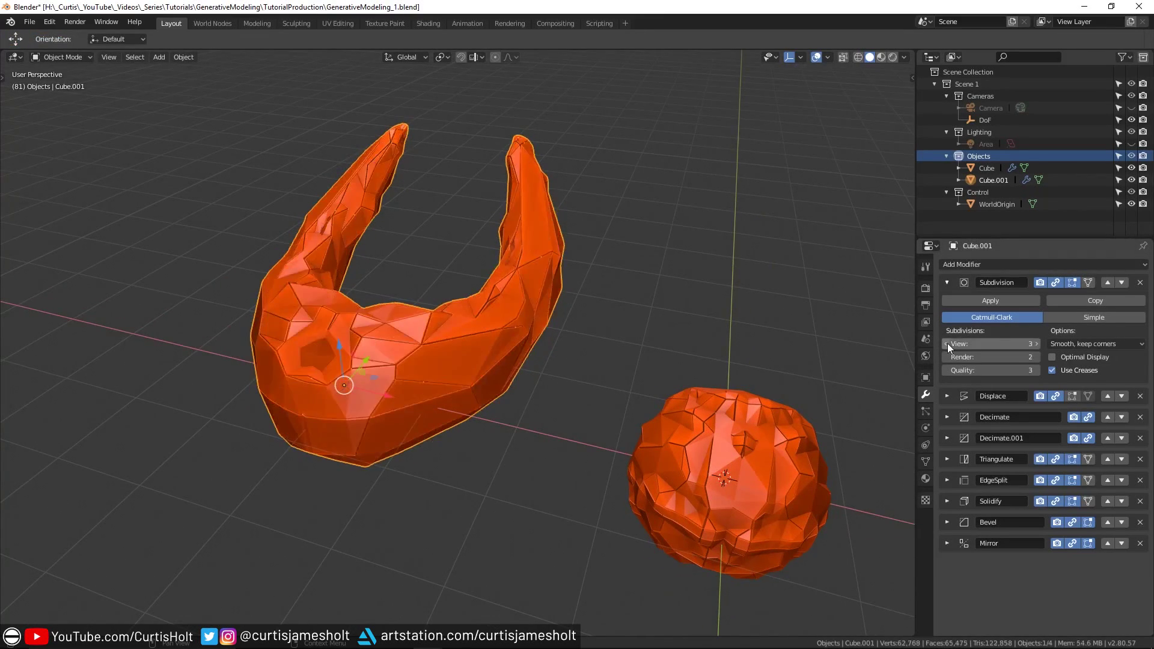
pyautogui.click(946, 343)
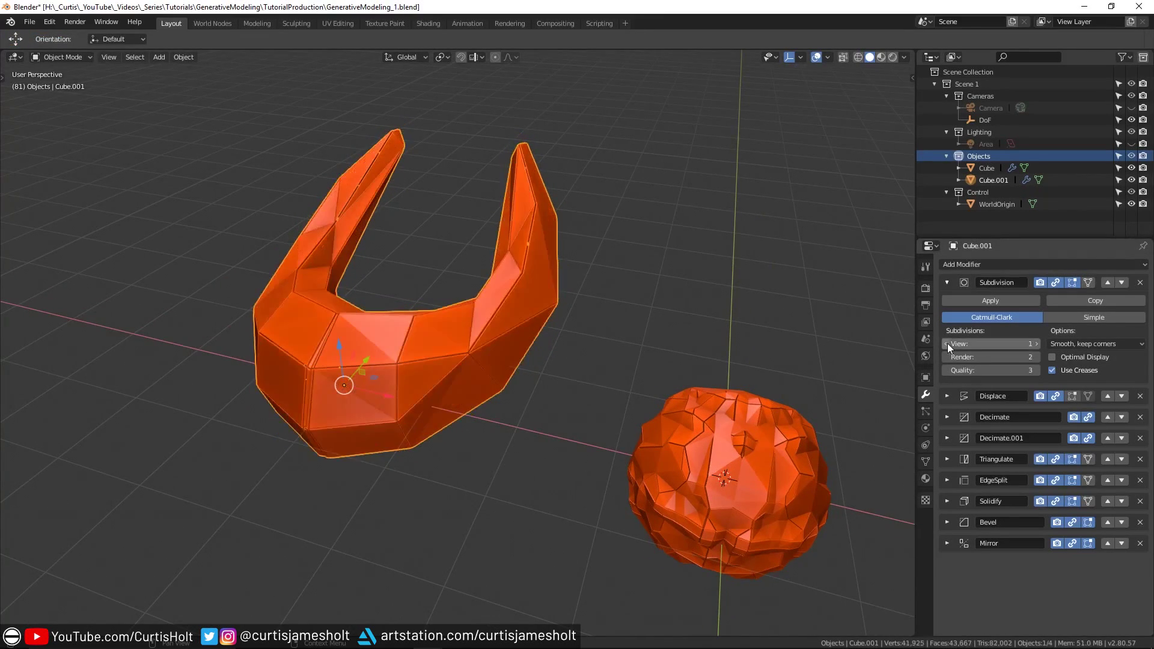
pyautogui.click(1037, 343)
pyautogui.click(1037, 343)
pyautogui.moveTo(574, 388); pyautogui.dragTo(751, 384, button='middle')
pyautogui.click(947, 417)
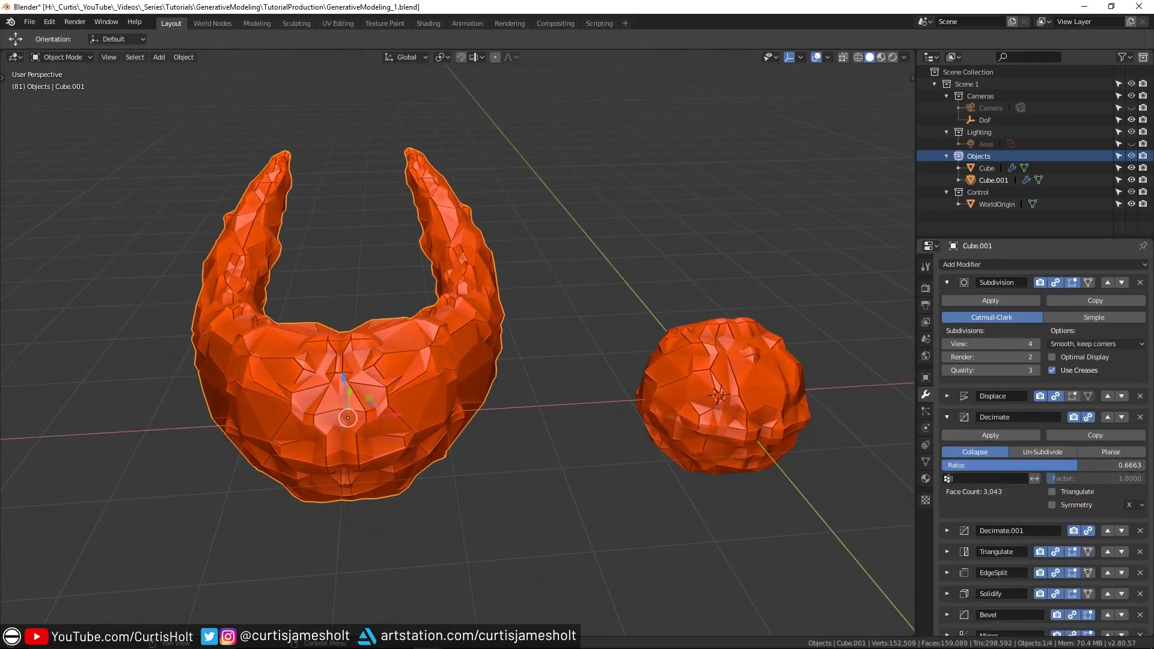
pyautogui.write('rx-45')
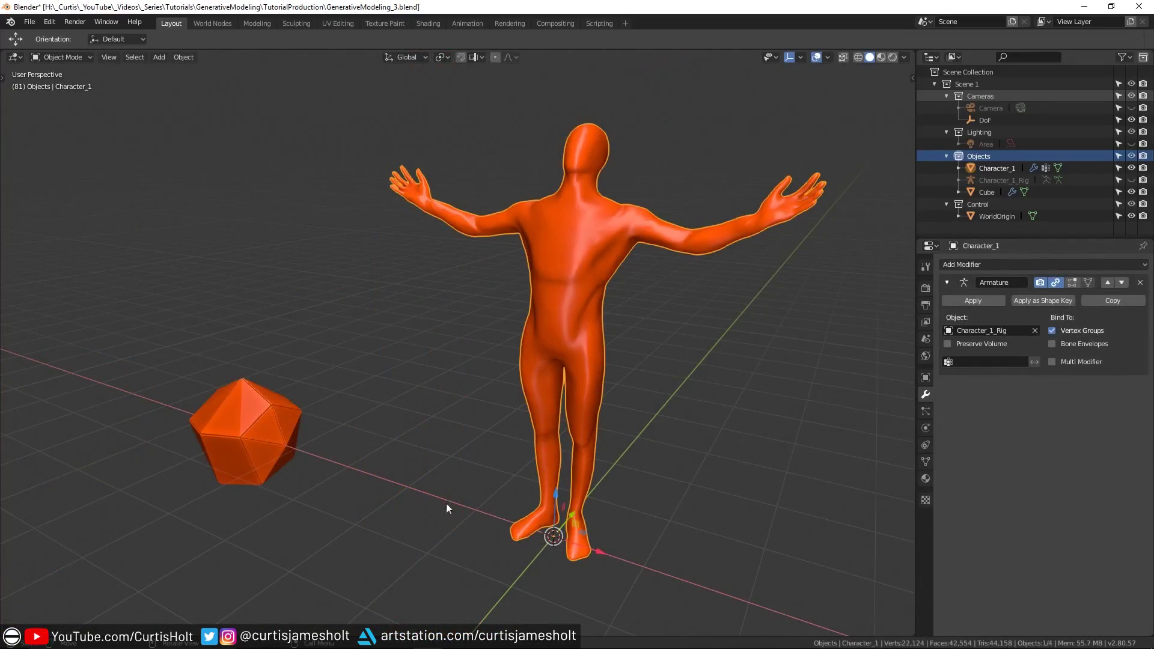
# Apply the character's Armature modifier and link the cube's modifier stack onto the character.
pyautogui.click(943, 302)
pyautogui.keyDown('shift'); pyautogui.click(210, 452); pyautogui.keyUp('shift')
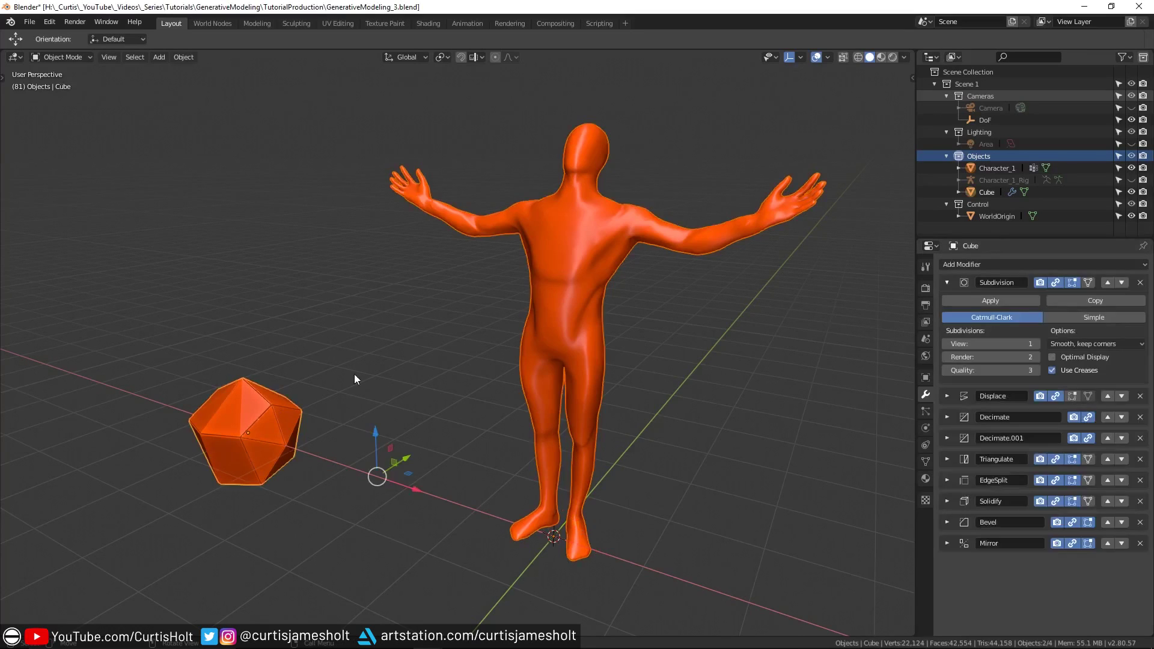
pyautogui.hotkey('ctrl', 'l')
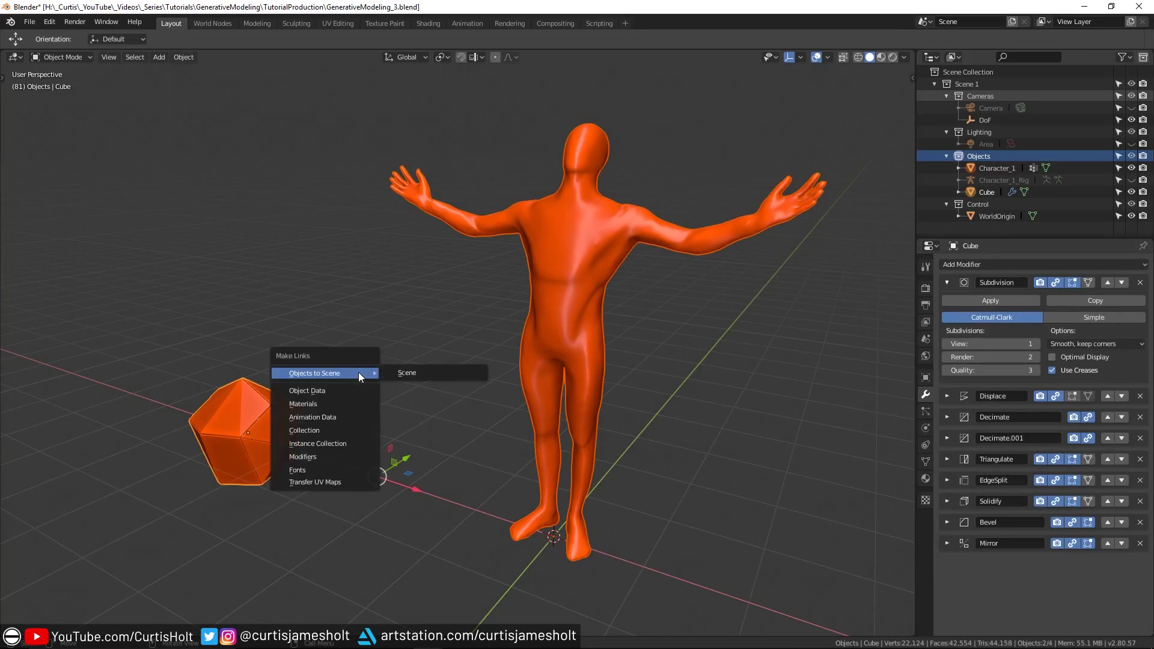
pyautogui.click(314, 458)
# Frame the character, edit its Decimate.001 value, and move the camera to reframe the shot.
pyautogui.click(558, 301)
pyautogui.press('KP_Decimal')
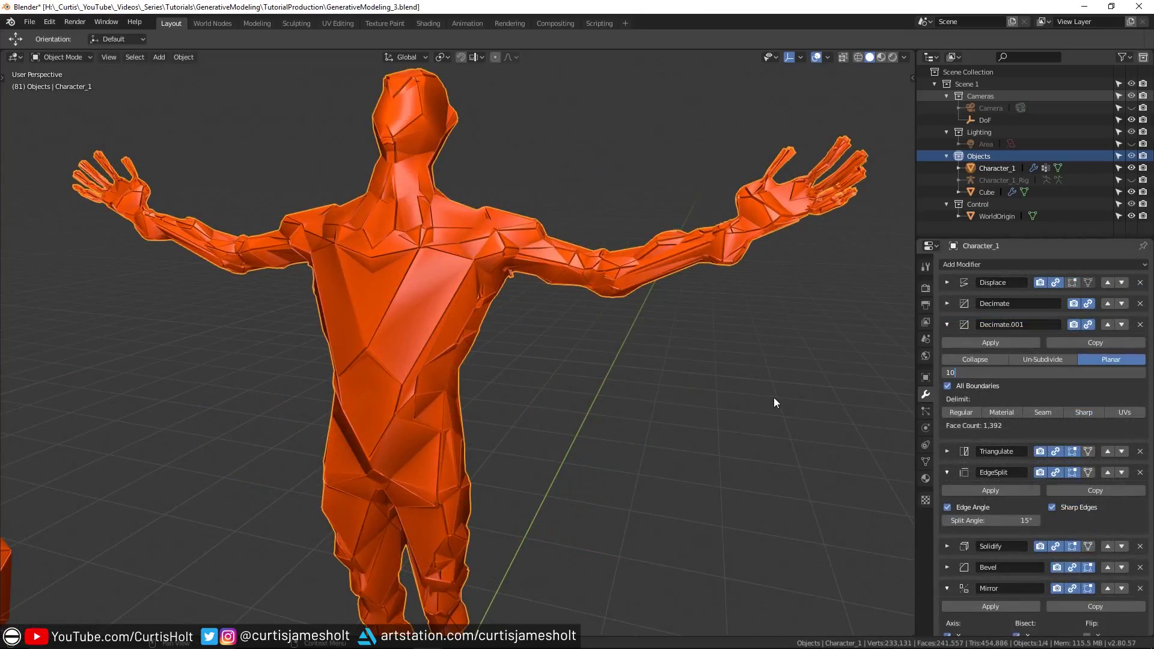
pyautogui.doubleClick(1007, 351)
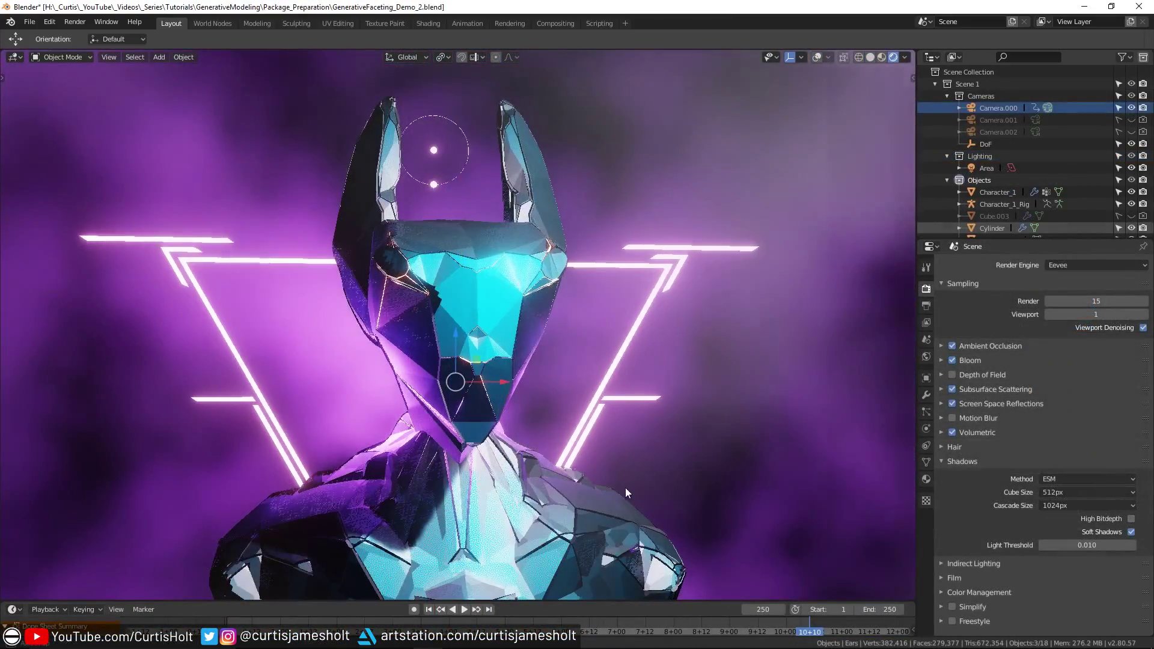
pyautogui.press('g')
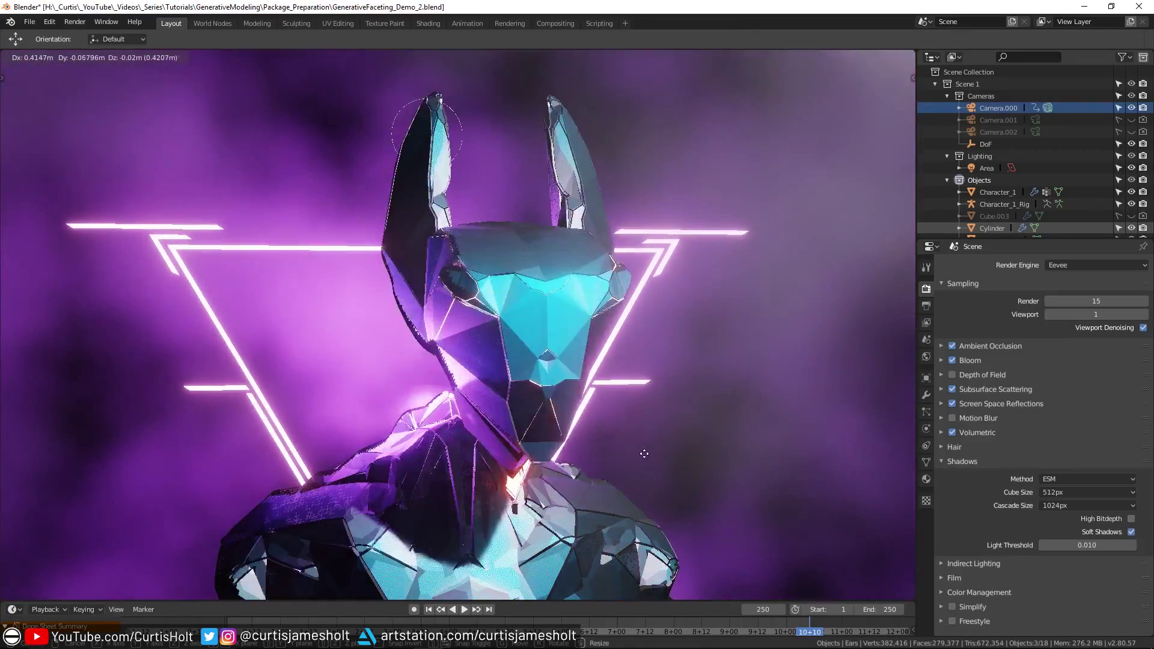
# Confirm the camera position and reshape Head.002 with the Snake Hook sculpt brush.
pyautogui.click(602, 484)
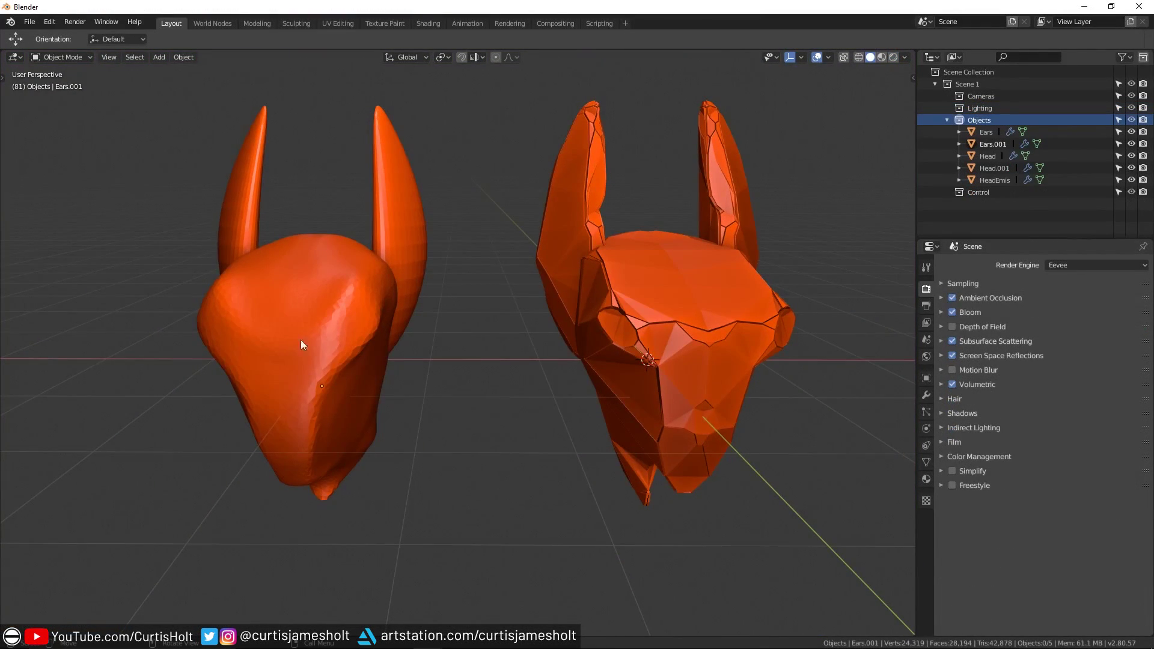
pyautogui.moveTo(416, 308); pyautogui.dragTo(376, 341, button='middle')
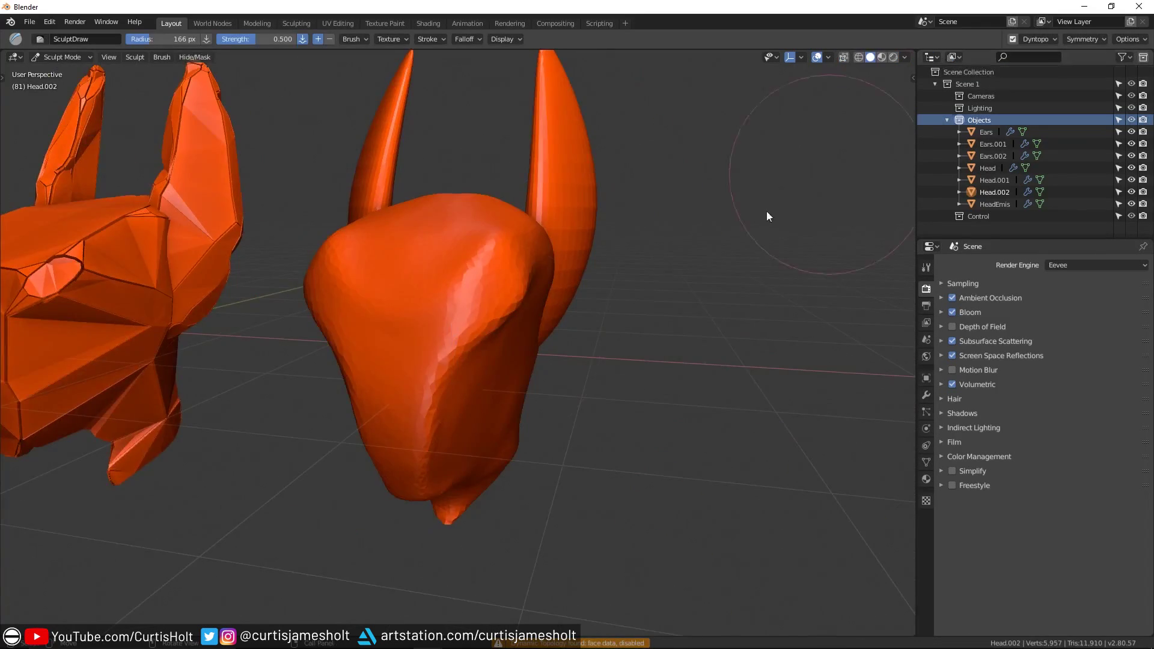
pyautogui.hotkey('shift', 'space')
pyautogui.click(45, 372)
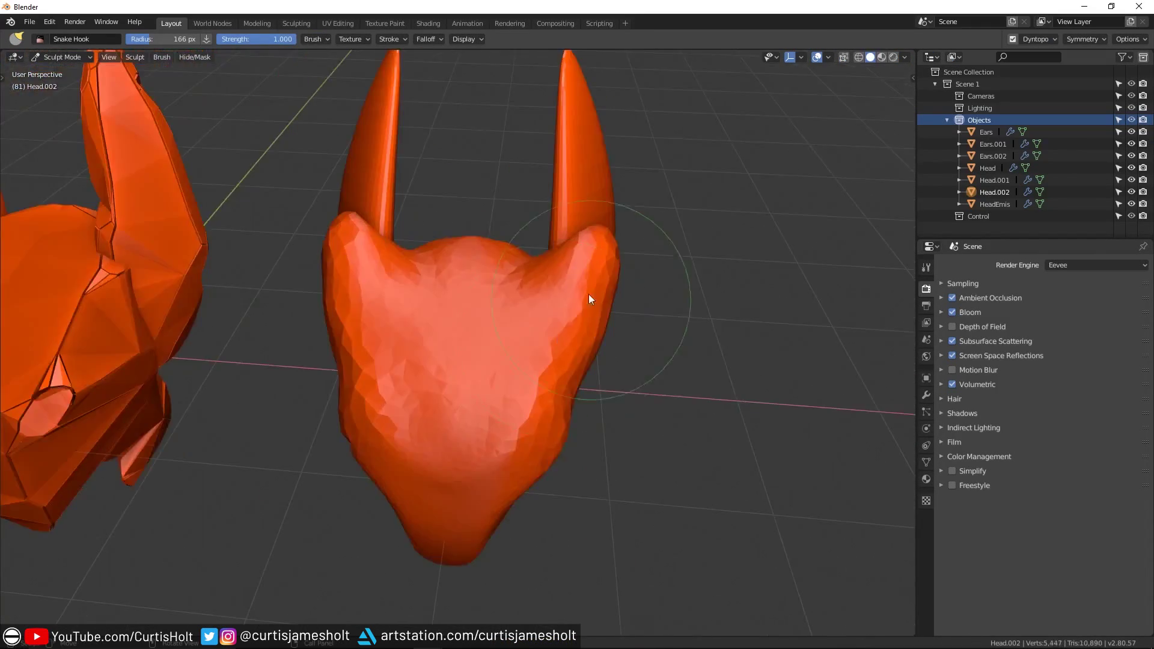
pyautogui.moveTo(588, 294); pyautogui.dragTo(547, 258, button='middle')
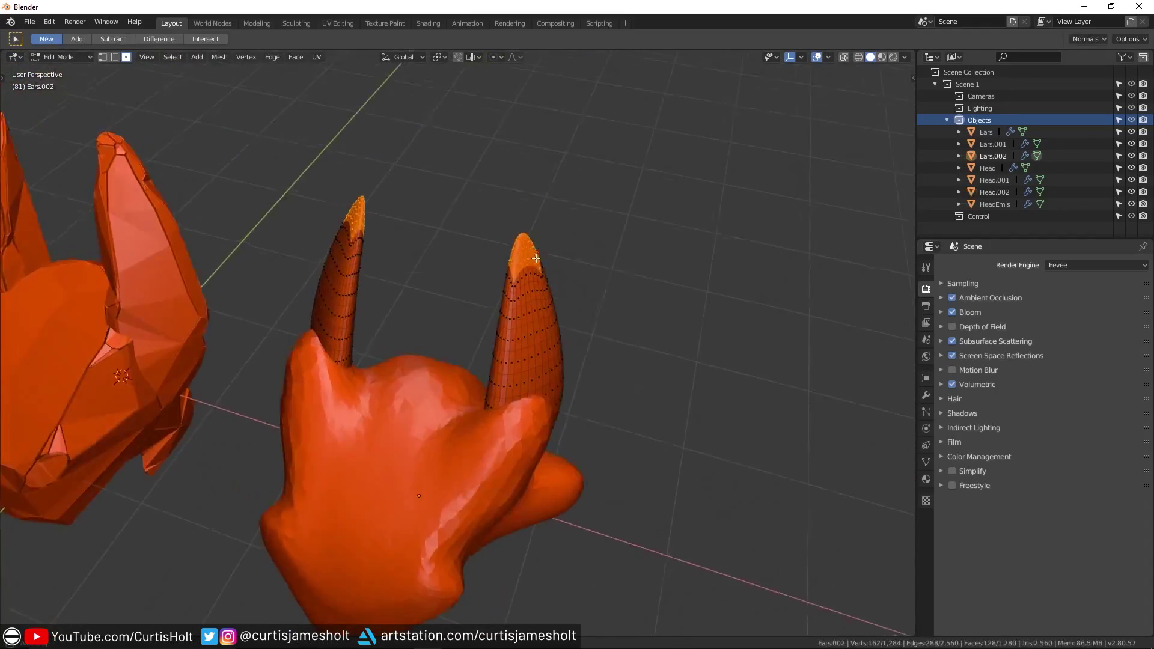
pyautogui.moveTo(529, 241); pyautogui.dragTo(545, 234, button='middle')
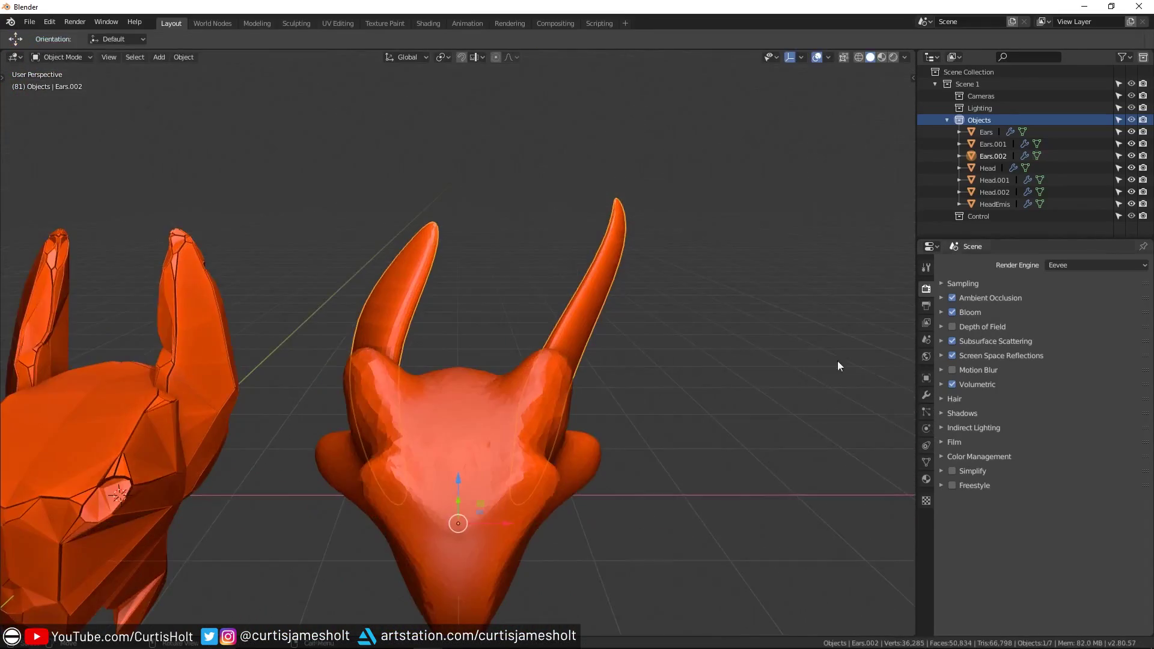
# Enable Mirror Bisect on X for the ears and toggle their modifier visibility.
pyautogui.click(925, 394)
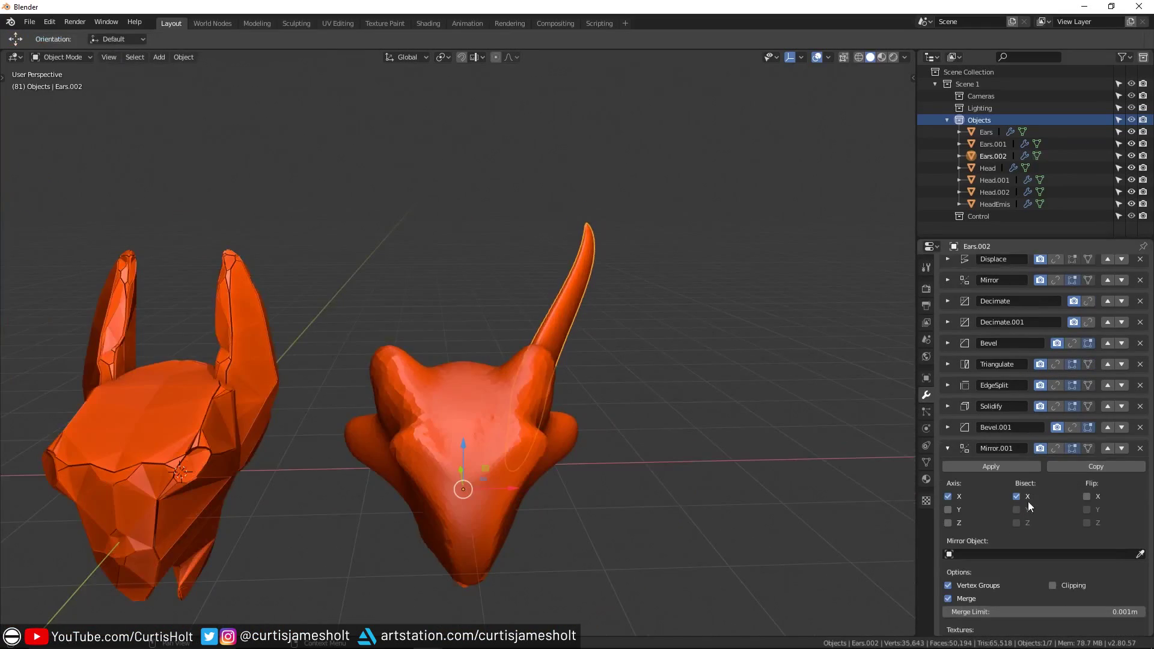
pyautogui.click(1016, 497)
pyautogui.moveTo(636, 421); pyautogui.dragTo(480, 354, button='middle')
pyautogui.press('q')
pyautogui.moveTo(480, 354)
pyautogui.click(579, 378)
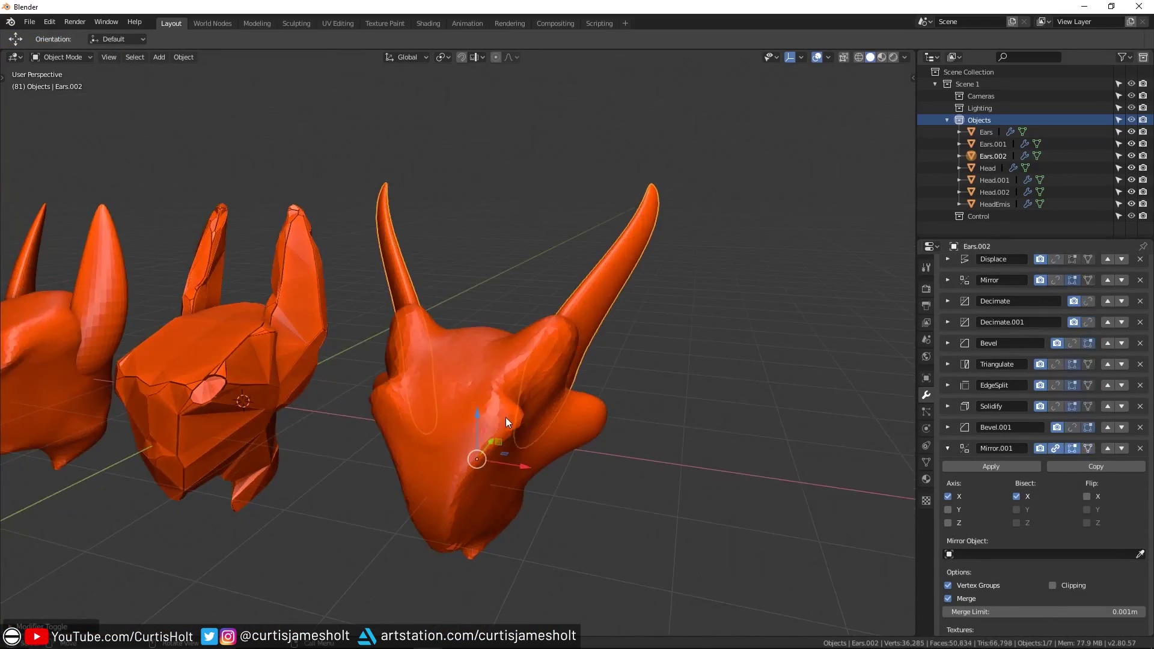
pyautogui.press('q')
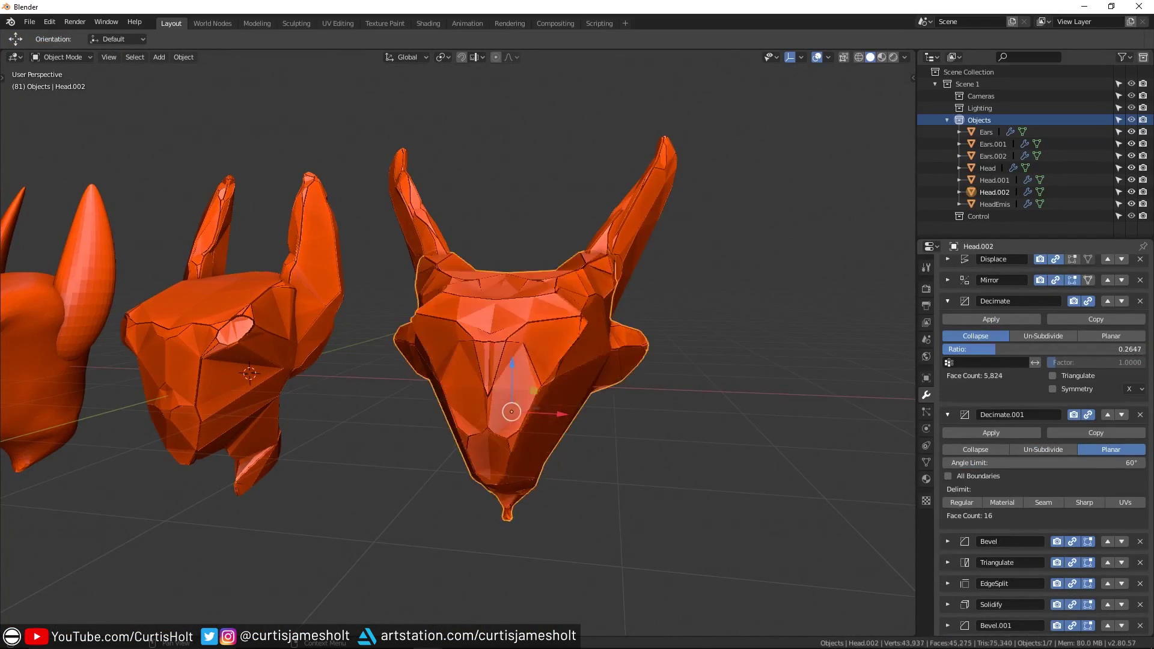
# Set the Decimate ratio to 0.3441 and the Decimate.001 angle limit to 30°.
pyautogui.moveTo(994, 349); pyautogui.dragTo(1011, 349)
pyautogui.moveTo(468, 379); pyautogui.dragTo(842, 457, button='middle')
pyautogui.moveTo(1022, 463); pyautogui.dragTo(985, 462)
pyautogui.moveTo(769, 397); pyautogui.dragTo(793, 392, button='middle')
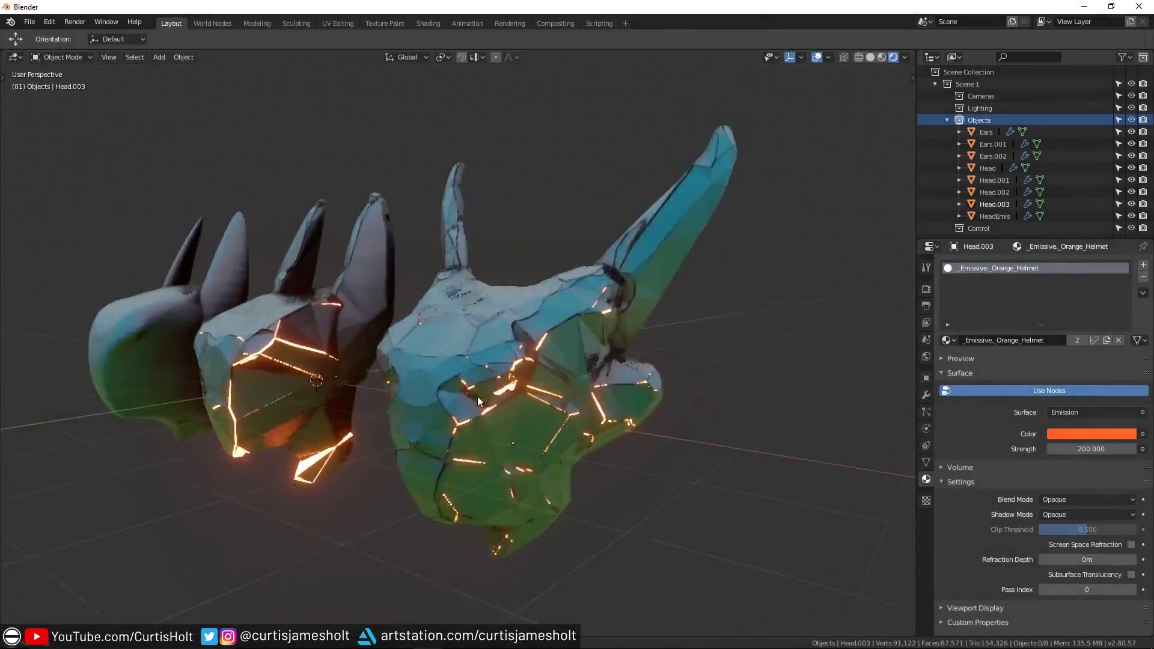
pyautogui.moveTo(479, 401); pyautogui.dragTo(625, 437, button='middle')
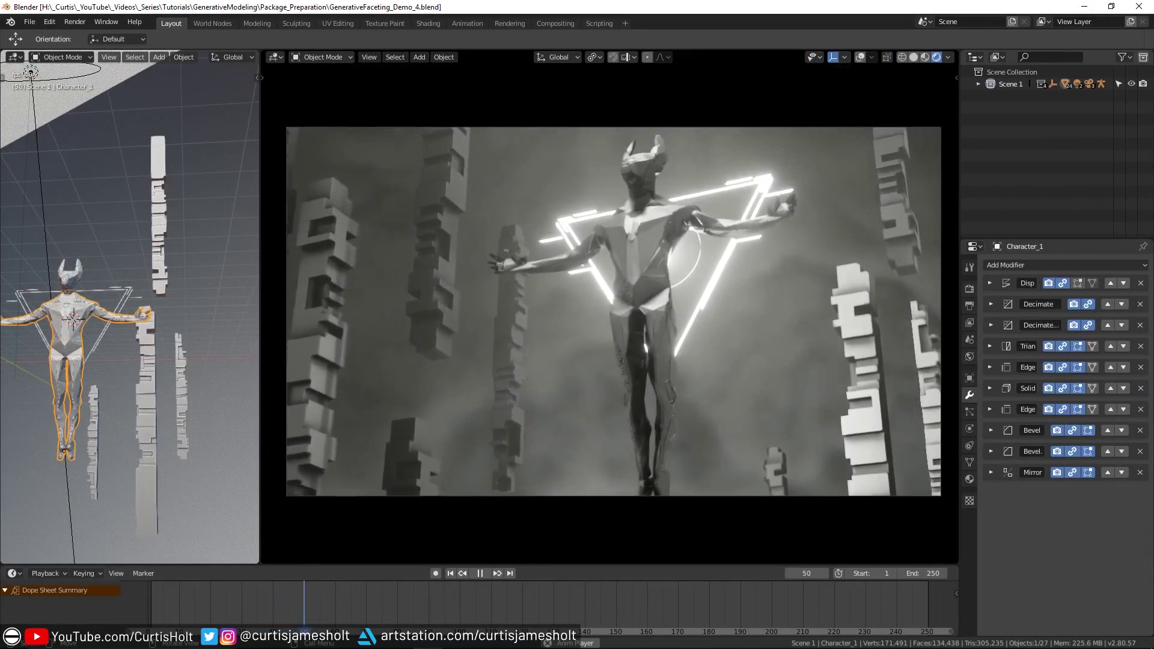